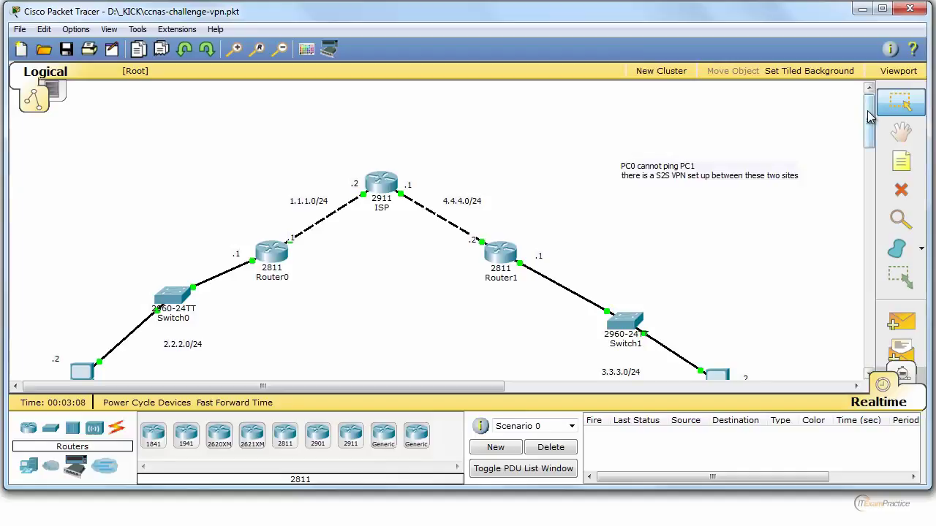
# Look up the installed Packet Tracer version in the program information
pyautogui.click(215, 29)
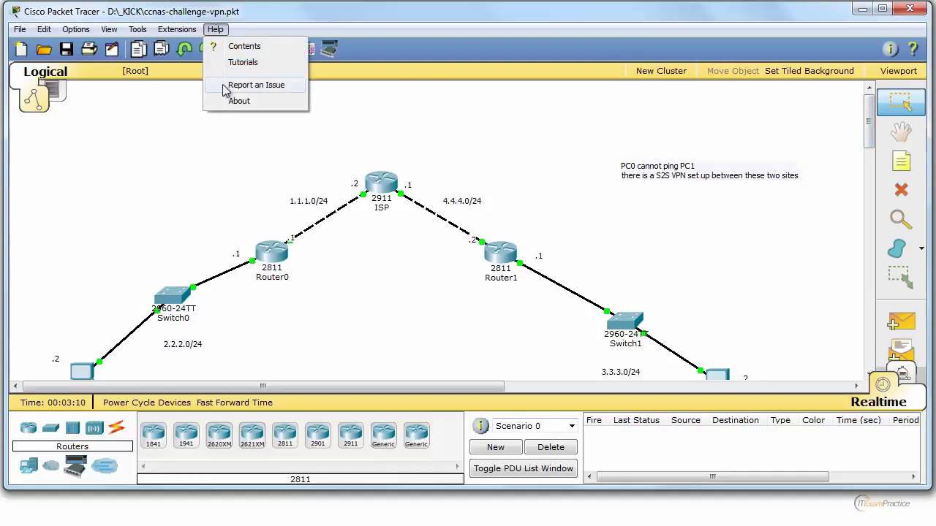
pyautogui.click(234, 104)
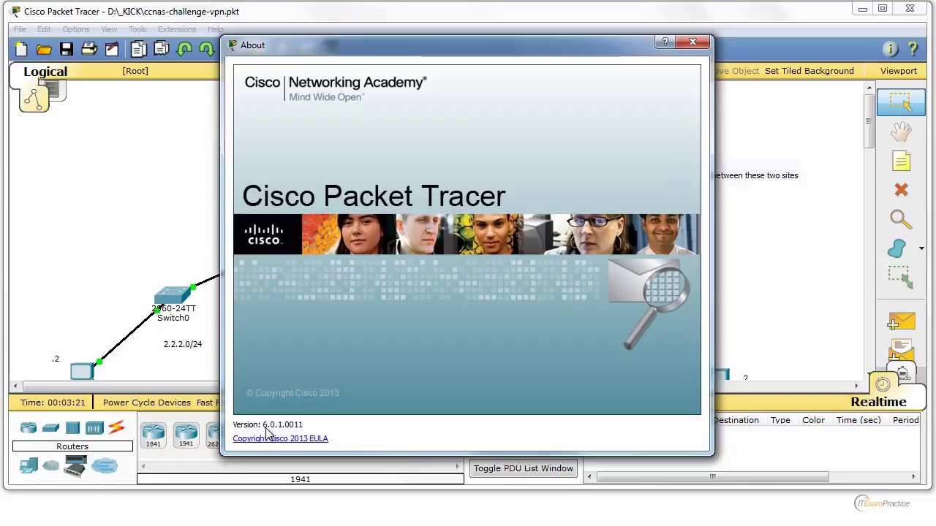
pyautogui.click(695, 45)
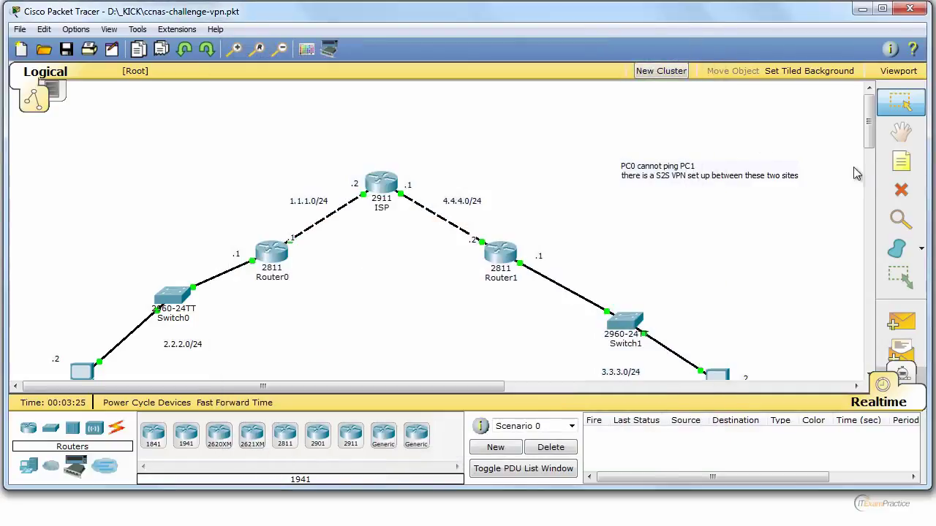
# Nudge the 2.2.2.0/24 and 3.3.3.0/24 subnet labels and the Router0 and Router1 icons slightly in the topology
pyautogui.moveTo(868, 131)
pyautogui.mouseDown()
pyautogui.moveTo(868, 146)
pyautogui.moveTo(870, 137)
pyautogui.mouseUp()
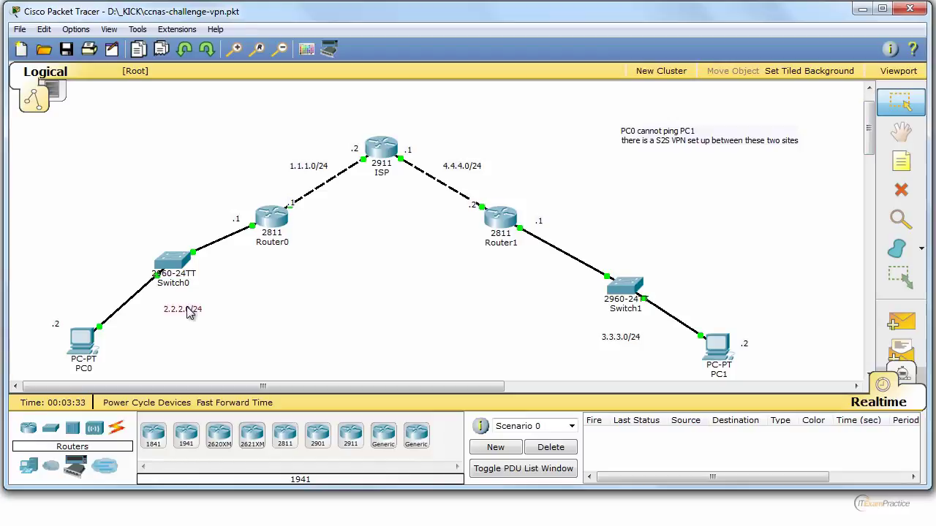
pyautogui.moveTo(189, 312); pyautogui.dragTo(191, 310)
pyautogui.moveTo(633, 348); pyautogui.dragTo(625, 347)
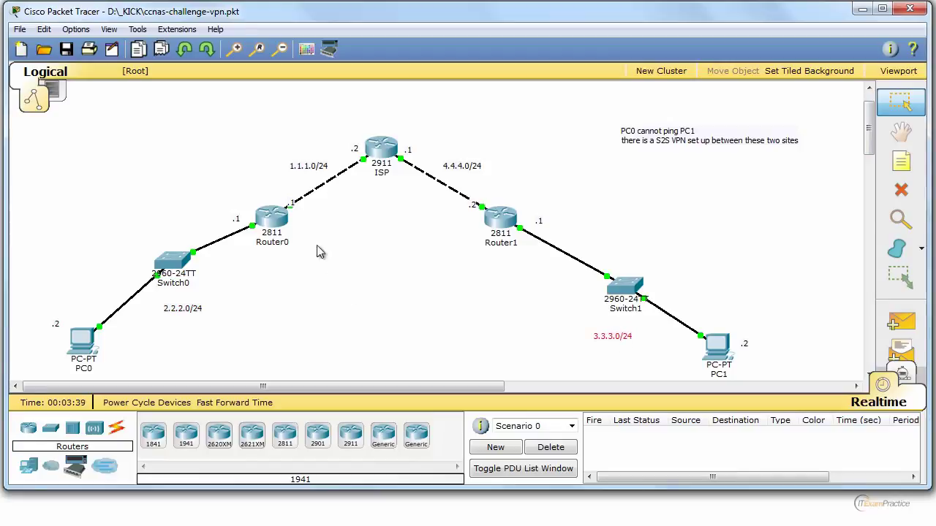
pyautogui.moveTo(276, 221); pyautogui.dragTo(270, 223)
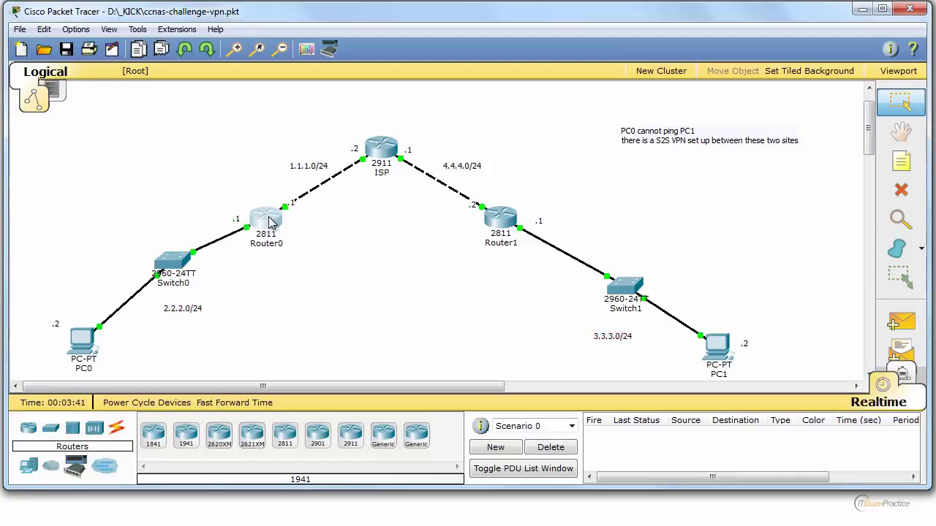
pyautogui.moveTo(513, 230); pyautogui.dragTo(510, 231)
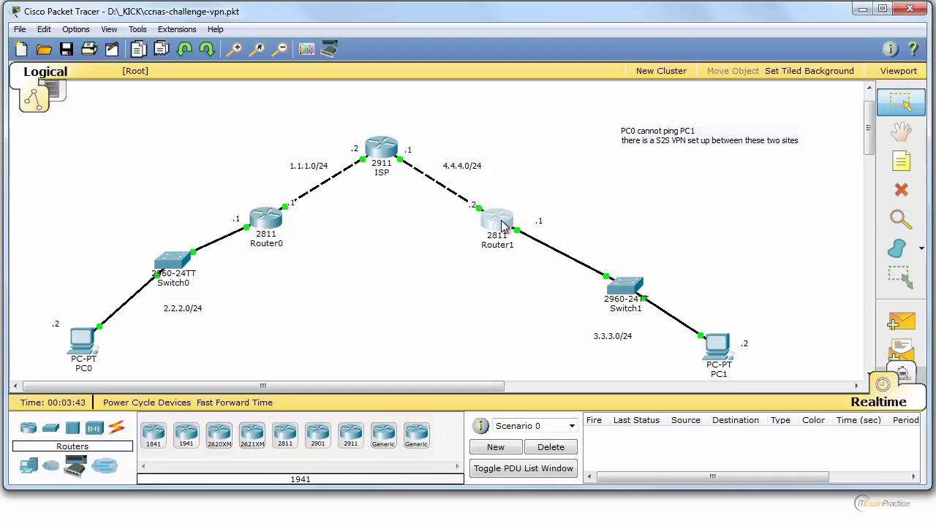
# Try to enter privileged mode on the ISP router's command line with en, and check the router's interface summary
pyautogui.click(383, 154)
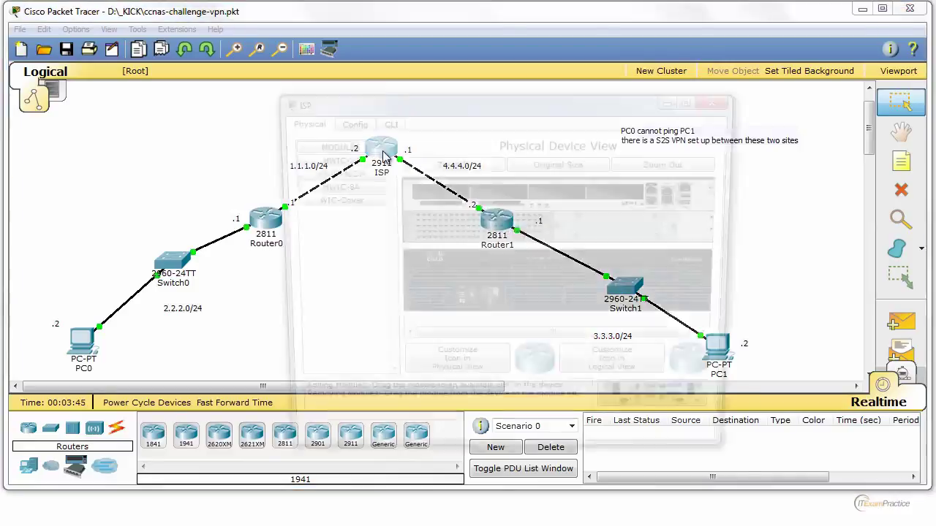
pyautogui.click(384, 121)
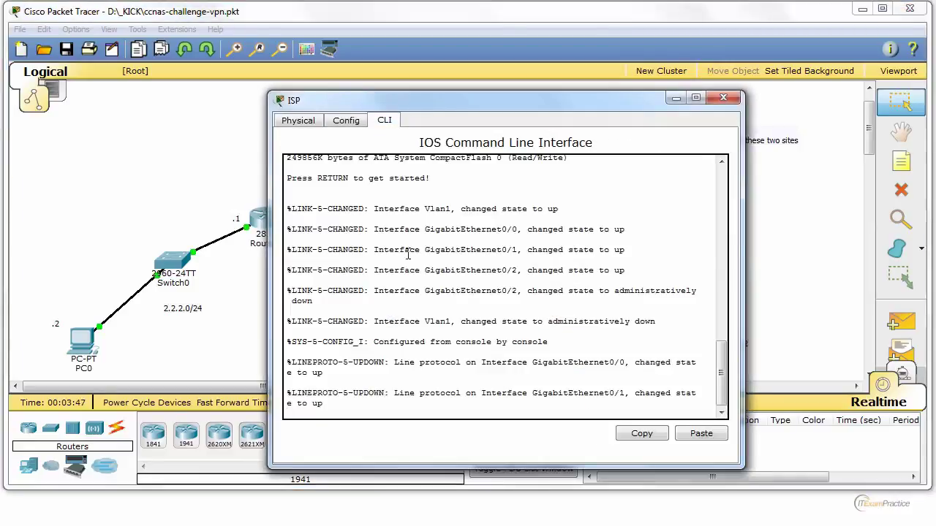
pyautogui.press('Return')
pyautogui.press('Return')
pyautogui.press('Return')
pyautogui.write('en')
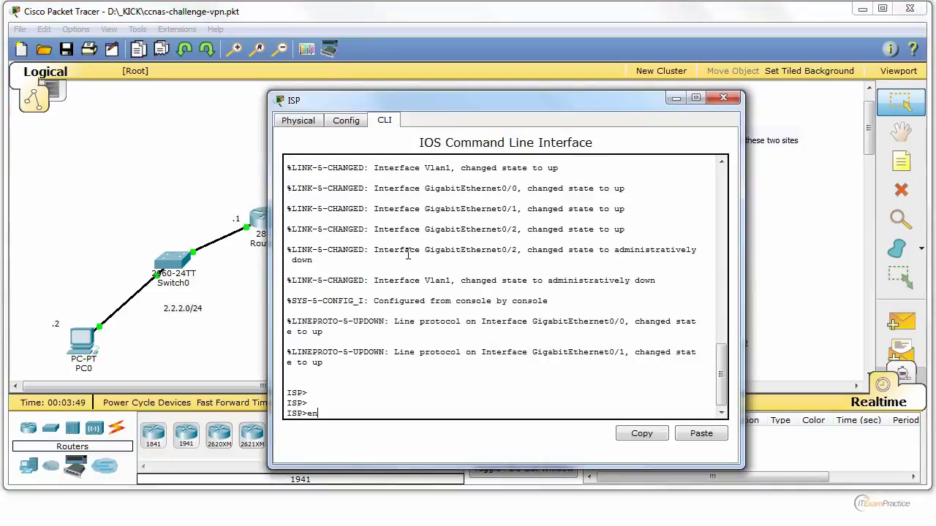
pyautogui.press('Return')
pyautogui.press('Return')
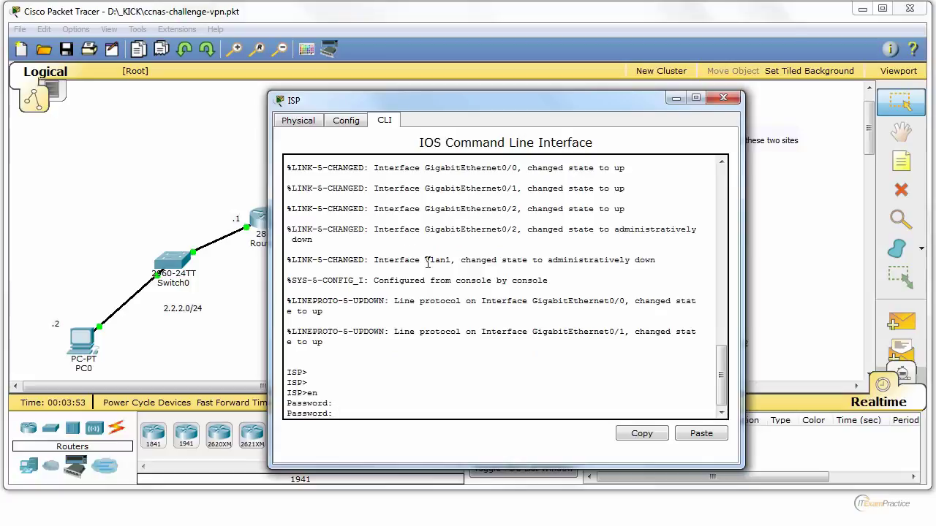
pyautogui.click(725, 99)
pyautogui.moveTo(392, 149); pyautogui.dragTo(394, 151)
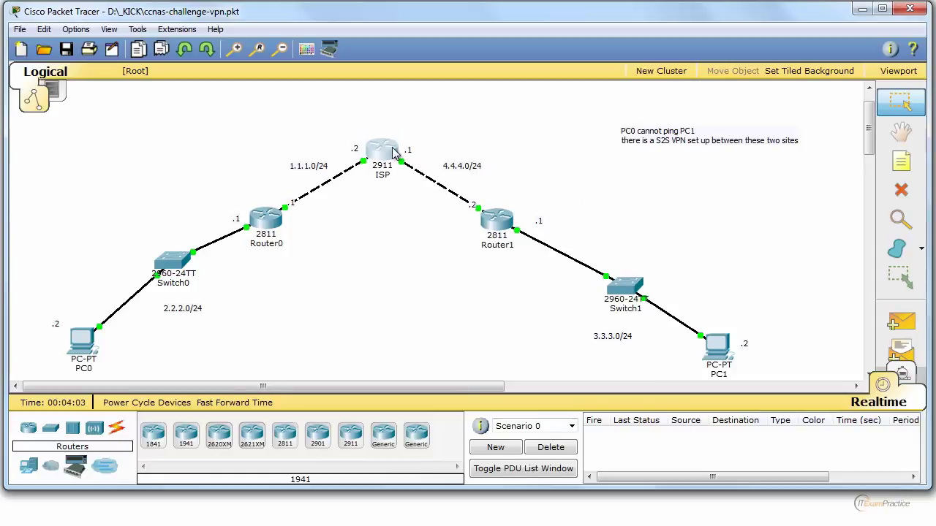
pyautogui.moveTo(394, 153)
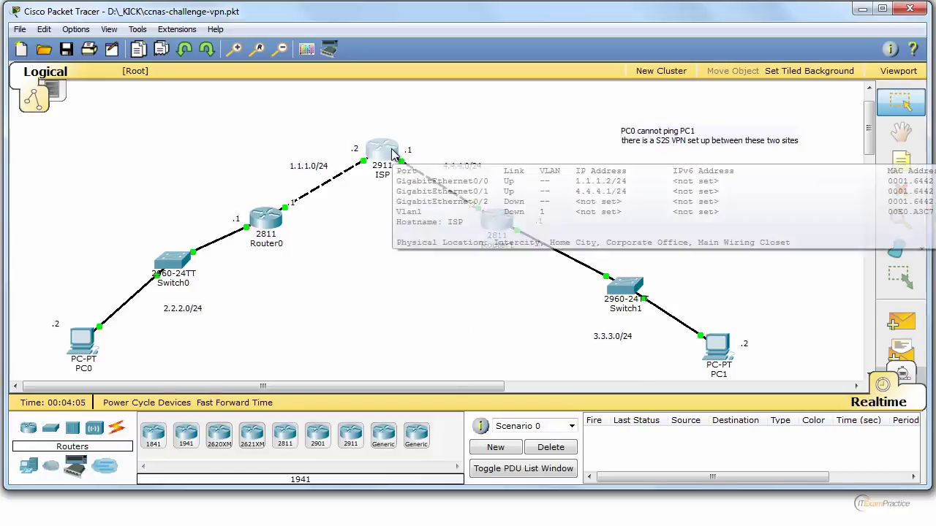
# Test connectivity by sending two simple PDUs from PC0 to PC1
pyautogui.click(901, 321)
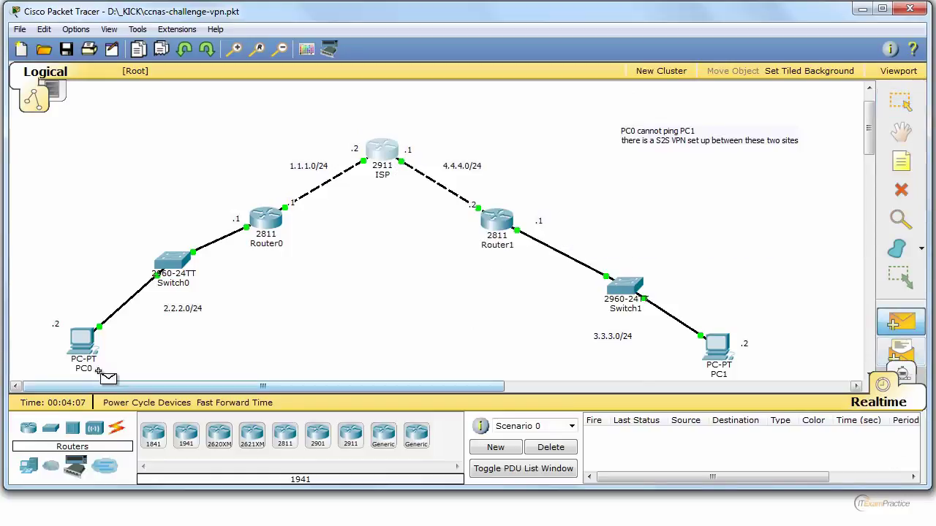
pyautogui.click(83, 339)
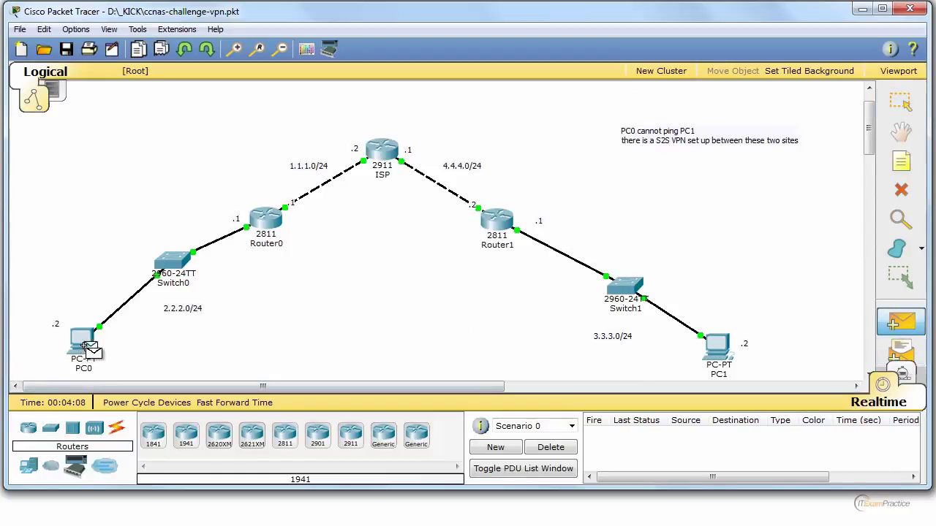
pyautogui.click(718, 348)
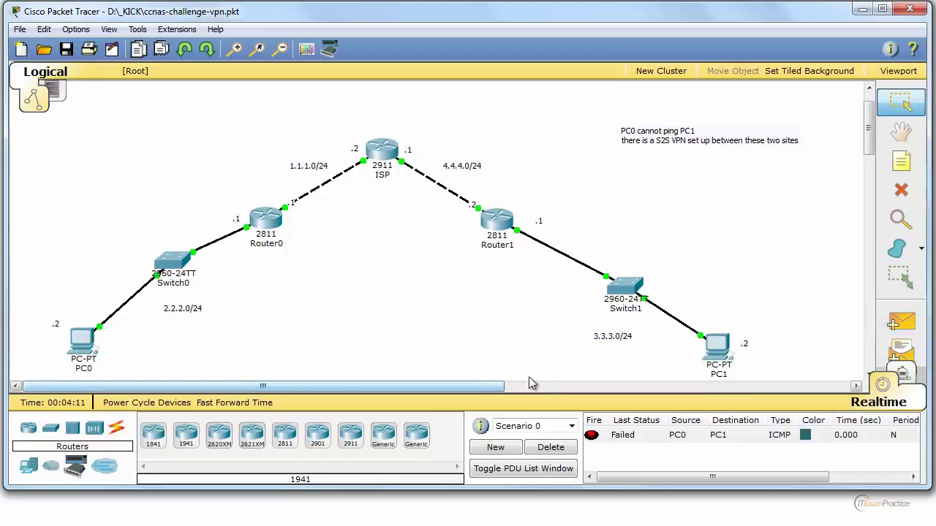
pyautogui.click(900, 322)
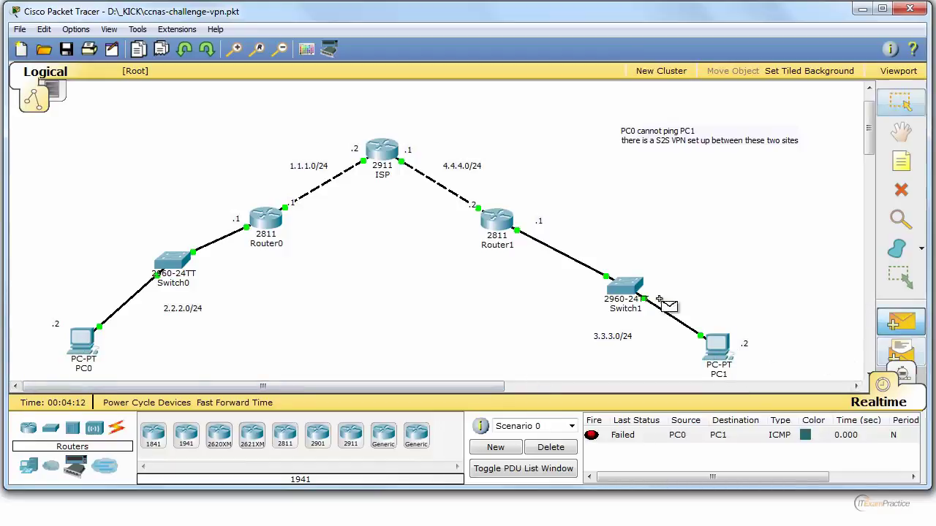
pyautogui.click(87, 338)
pyautogui.click(718, 346)
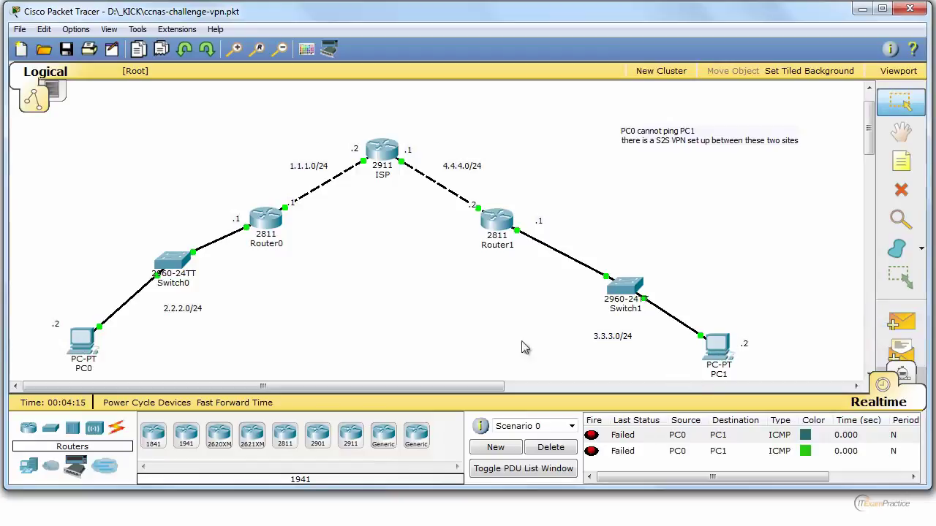
# Shift the 2.2.2.0/24 label a little below Switch0 and delete Scenario 0 with its PDUs
pyautogui.moveTo(182, 318); pyautogui.dragTo(192, 320)
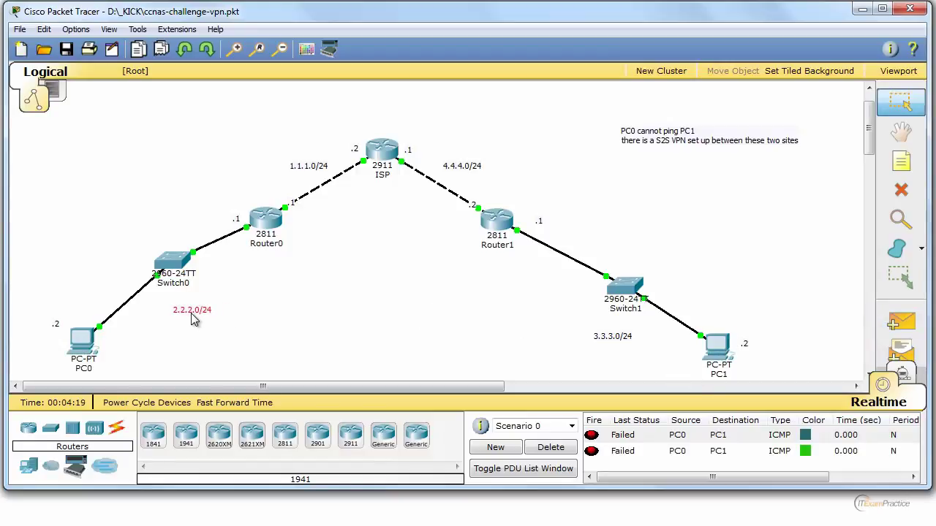
pyautogui.moveTo(191, 314); pyautogui.dragTo(182, 315)
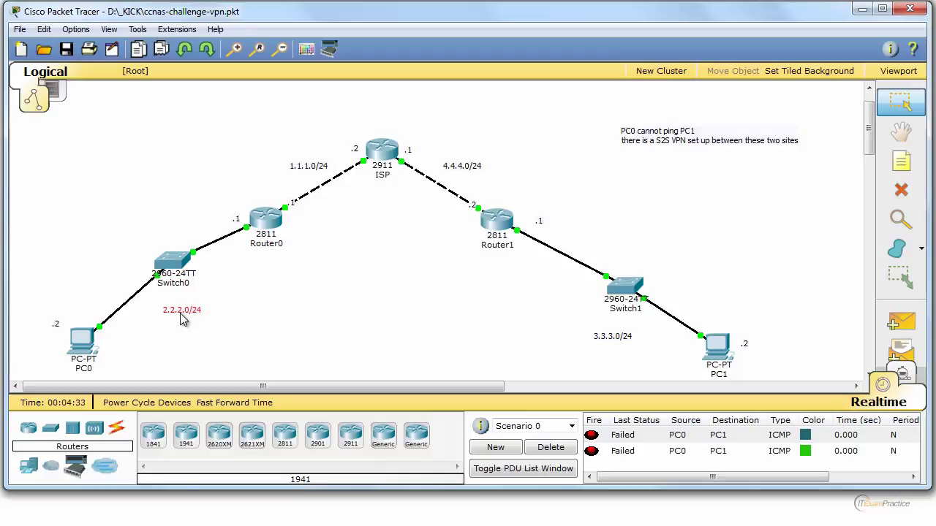
pyautogui.moveTo(180, 315); pyautogui.dragTo(169, 308)
pyautogui.click(568, 449)
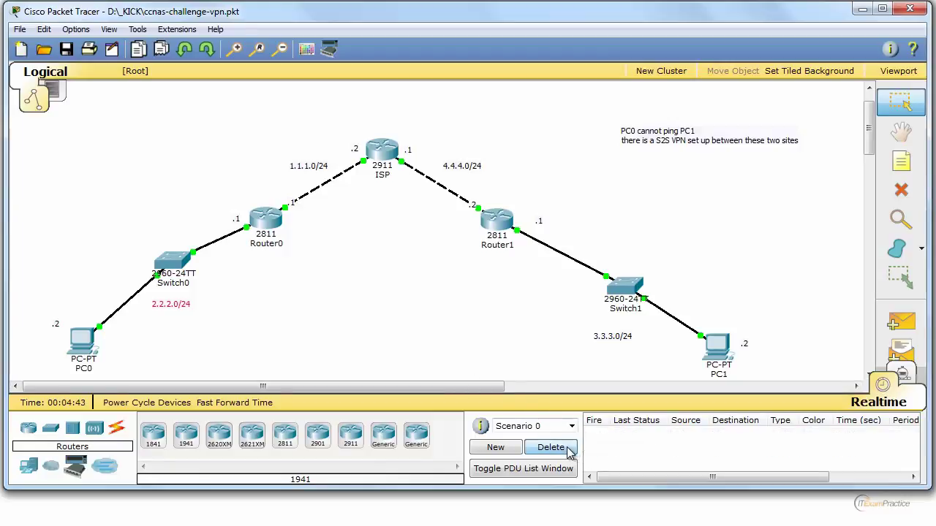
# Move the 2.2.2.0/24 label towards PC0 and the 3.3.3.0/24 label towards PC1, and nudge Router0 slightly
pyautogui.moveTo(184, 307); pyautogui.dragTo(174, 317)
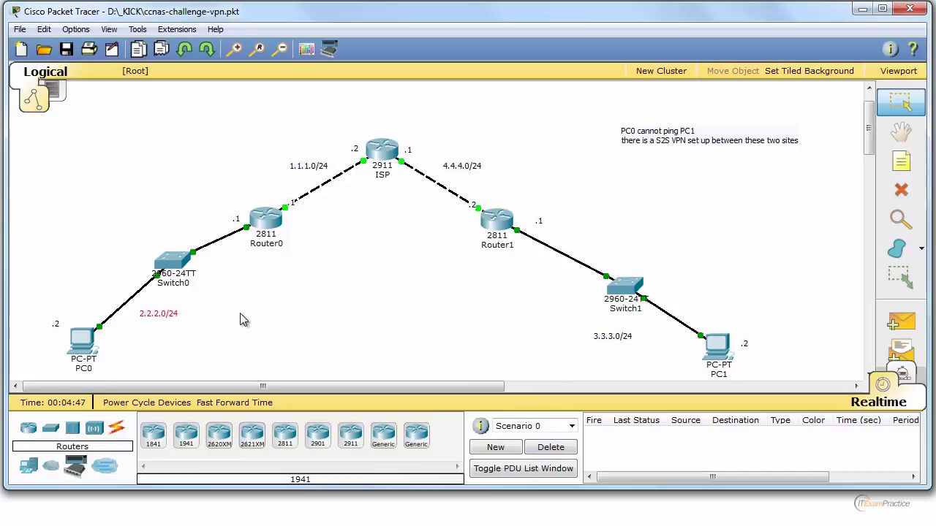
pyautogui.moveTo(176, 315)
pyautogui.mouseDown()
pyautogui.moveTo(185, 317)
pyautogui.moveTo(175, 320)
pyautogui.mouseUp()
pyautogui.moveTo(619, 342); pyautogui.dragTo(633, 343)
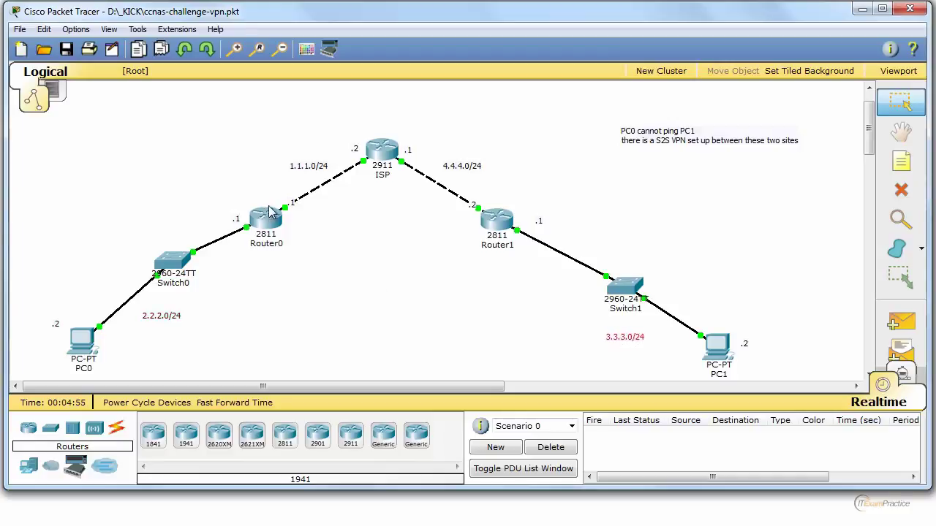
pyautogui.moveTo(267, 230); pyautogui.dragTo(264, 227)
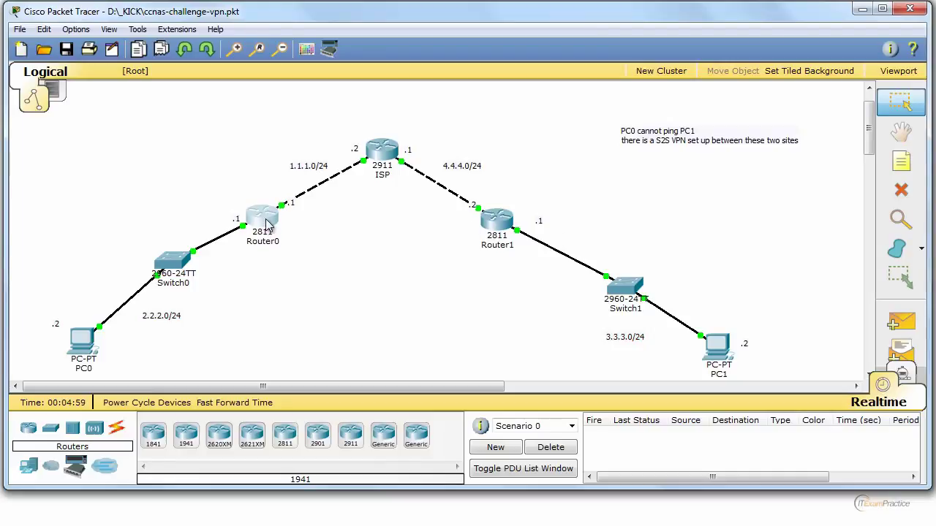
pyautogui.moveTo(267, 221)
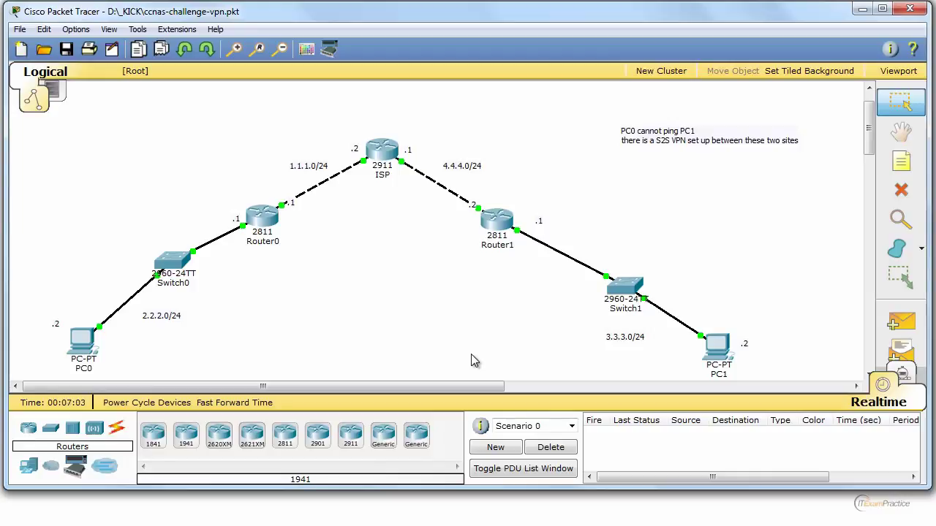
# Examine the topology site by site: the PC0 LAN, the PC1 LAN, and the routers linking them through the ISP
pyautogui.moveTo(21, 217); pyautogui.dragTo(232, 390)
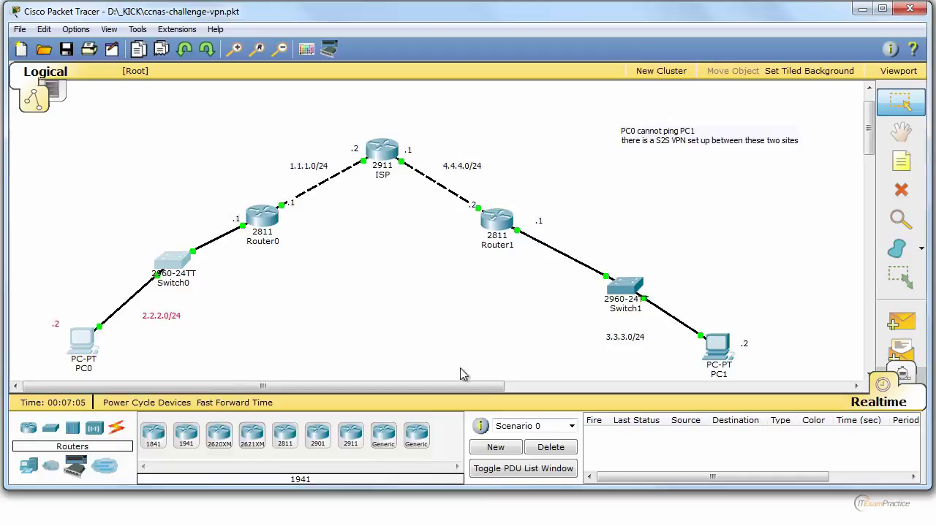
pyautogui.moveTo(817, 377); pyautogui.dragTo(568, 238)
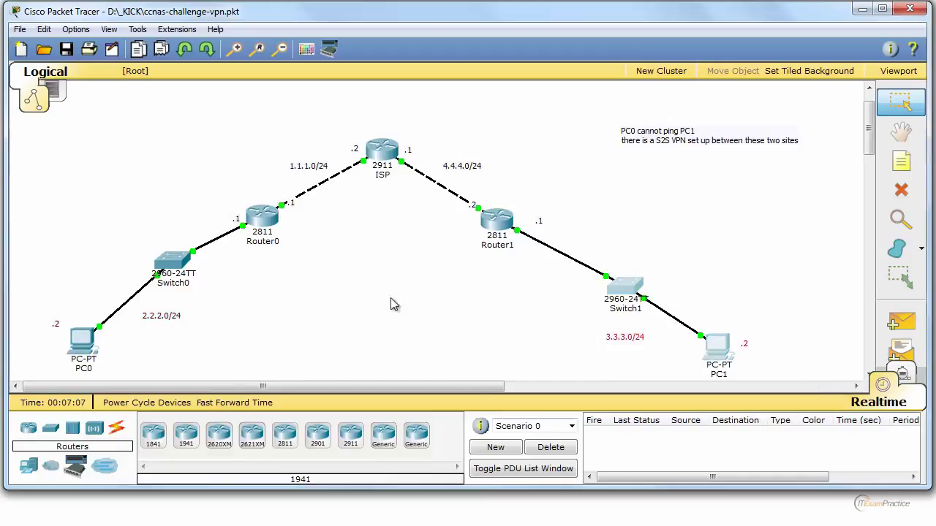
pyautogui.moveTo(200, 92); pyautogui.dragTo(536, 313)
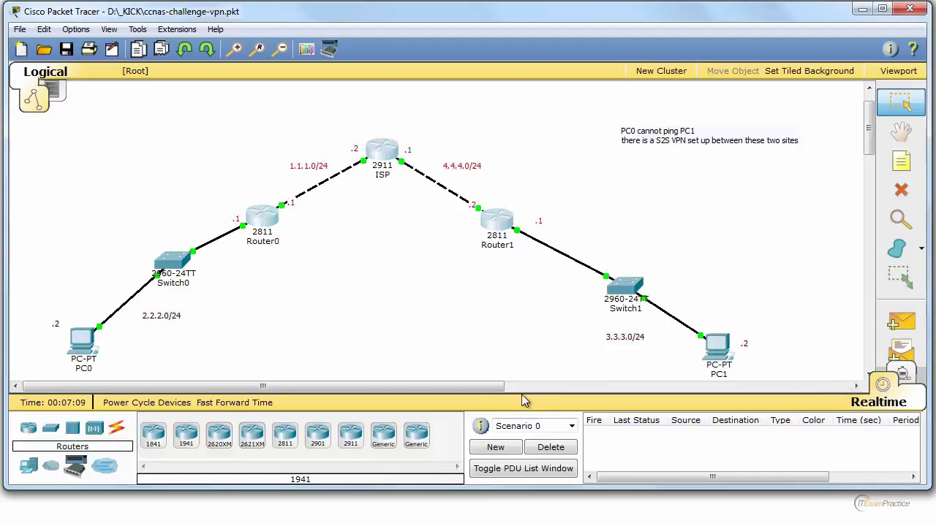
pyautogui.click(475, 305)
pyautogui.moveTo(356, 107); pyautogui.dragTo(418, 215)
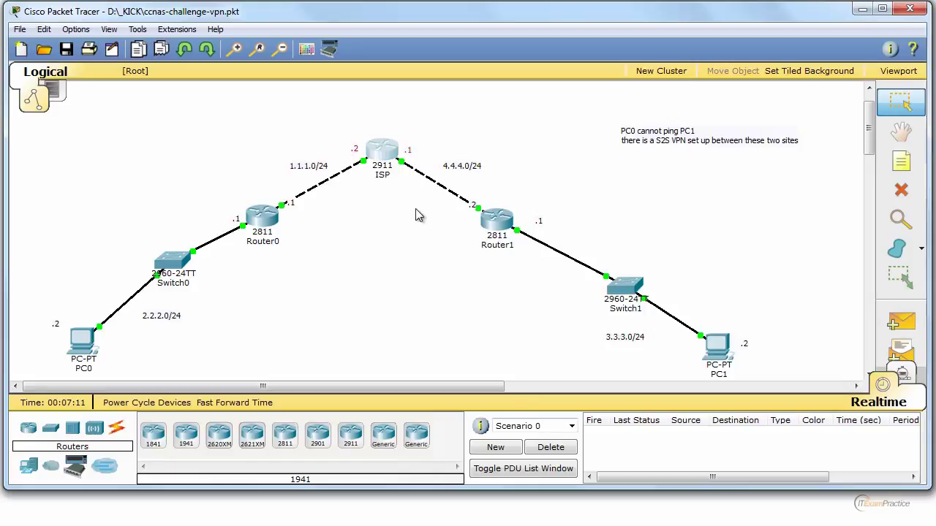
pyautogui.click(417, 269)
pyautogui.moveTo(195, 133); pyautogui.dragTo(303, 263)
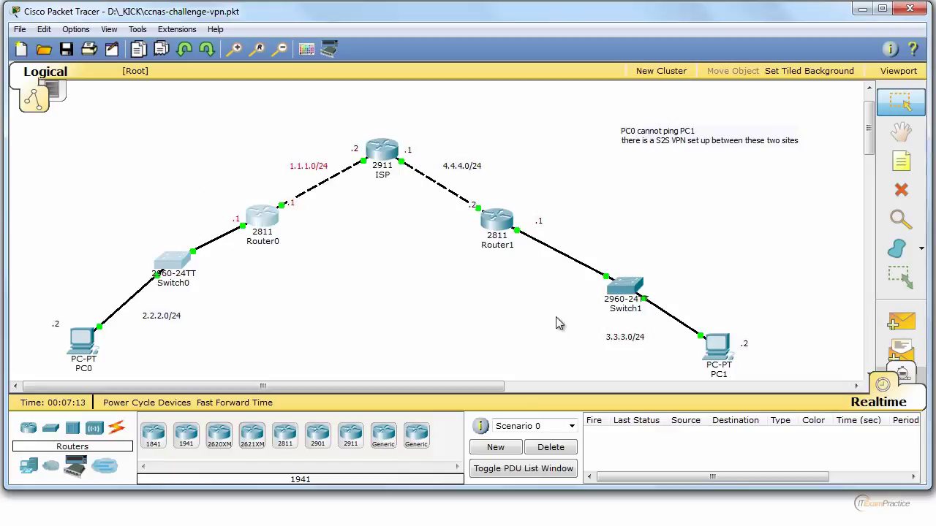
pyautogui.moveTo(557, 320); pyautogui.dragTo(475, 187)
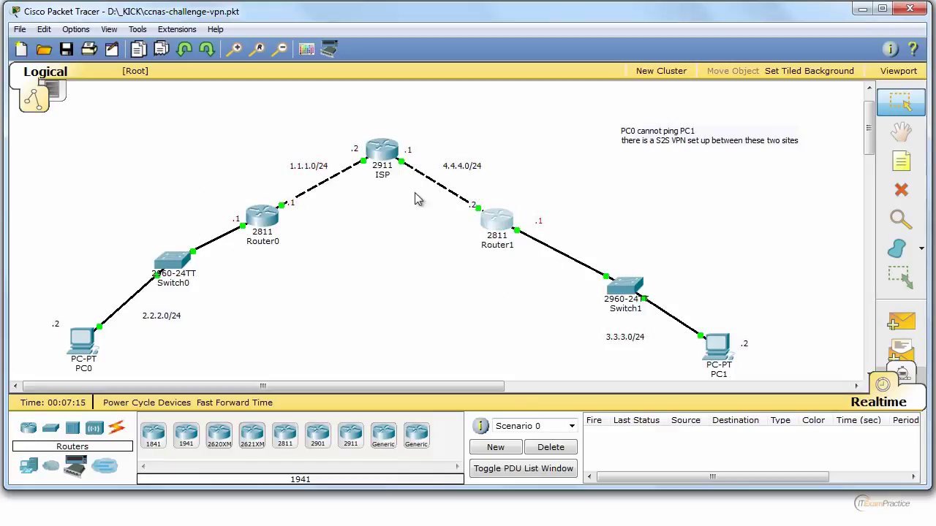
pyautogui.click(450, 280)
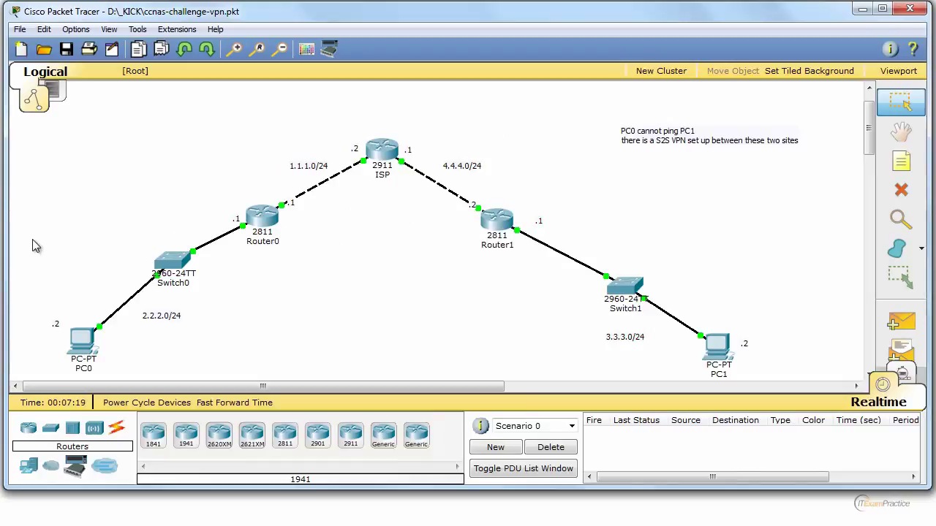
pyautogui.moveTo(34, 241); pyautogui.dragTo(234, 374)
pyautogui.moveTo(834, 276); pyautogui.dragTo(550, 381)
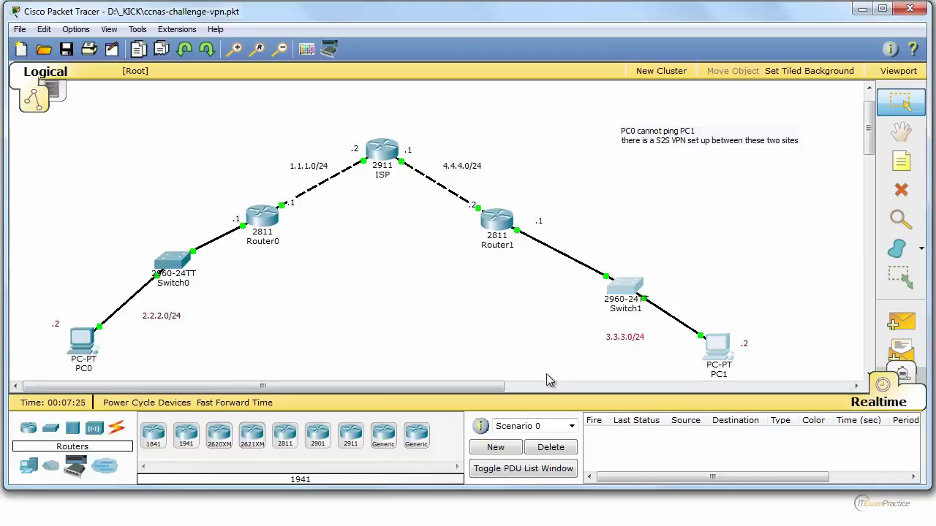
pyautogui.click(546, 373)
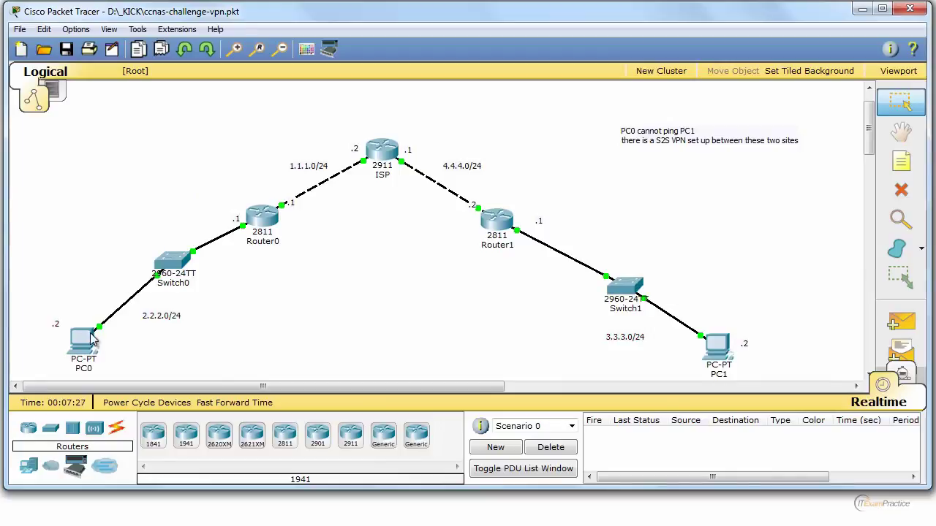
pyautogui.moveTo(94, 340)
pyautogui.moveTo(170, 263)
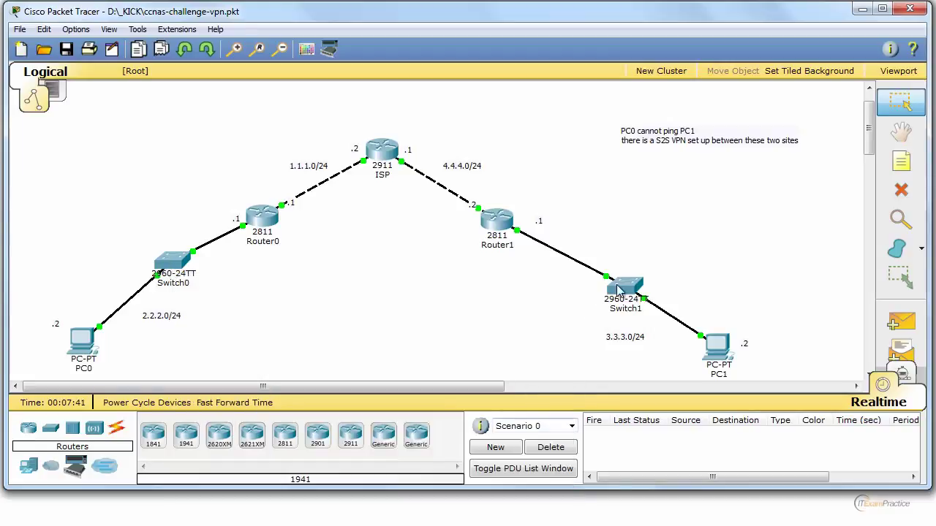
# Open Router0's command-line interface beside the topology and bring up its user prompt
pyautogui.moveTo(620, 288)
pyautogui.click(261, 216)
pyautogui.click(385, 121)
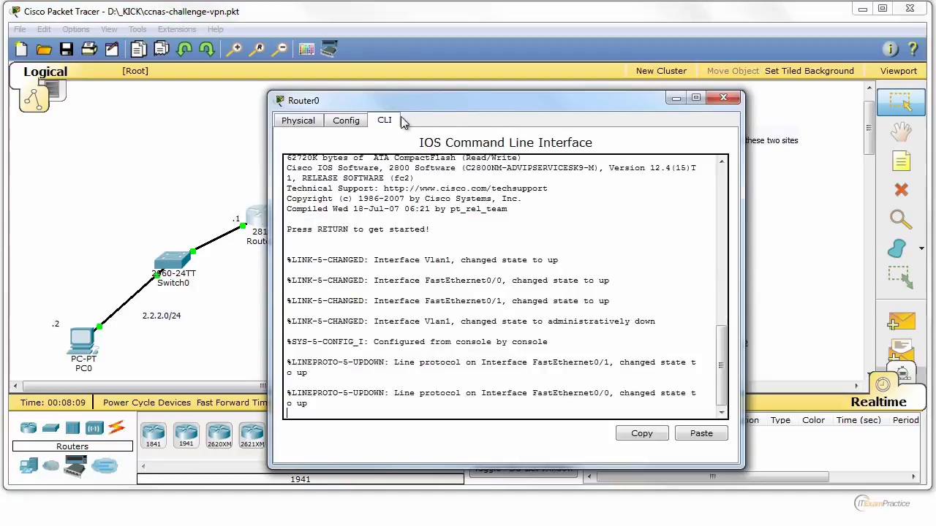
pyautogui.moveTo(450, 109); pyautogui.dragTo(615, 68)
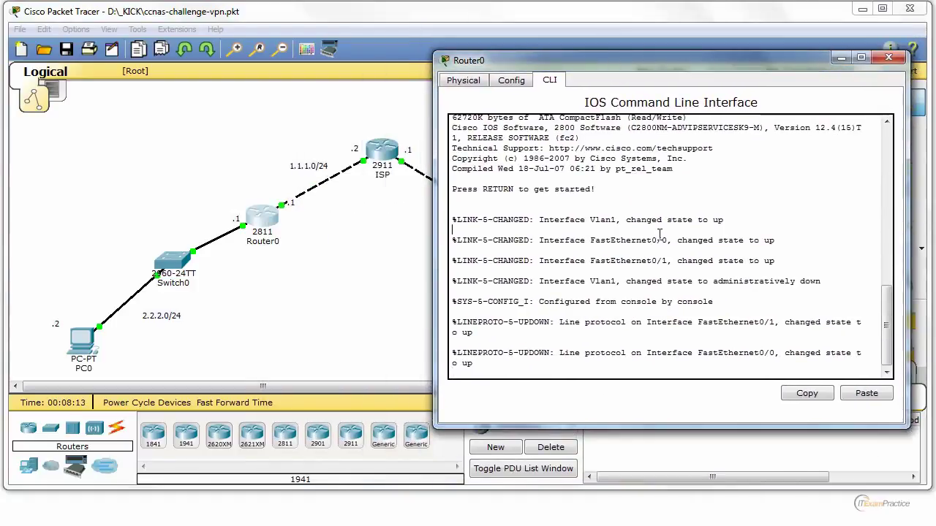
pyautogui.press('Return')
pyautogui.press('Return')
pyautogui.press('Return')
pyautogui.press('Return')
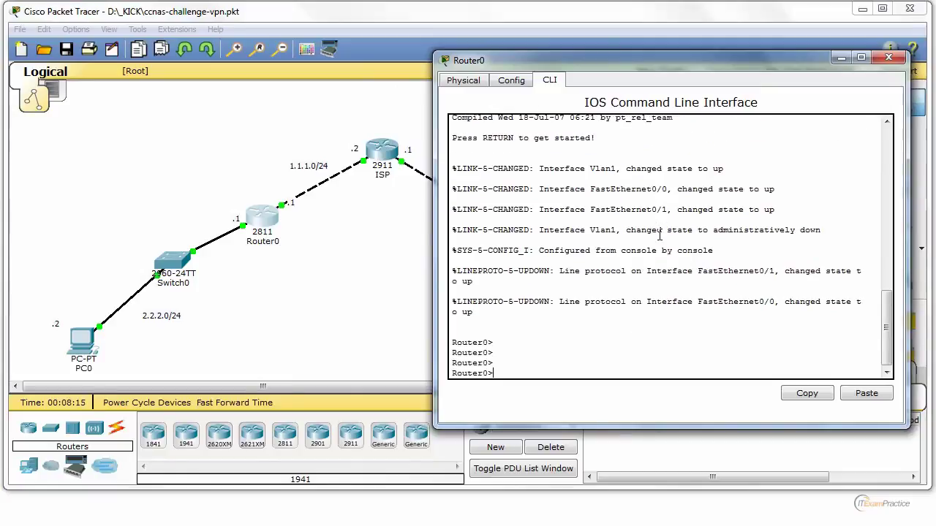
# Enter privileged EXEC mode on Router0 with the en command
pyautogui.write('en')
pyautogui.press('Return')
pyautogui.press('Return')
pyautogui.press('Return')
pyautogui.press('Return')
pyautogui.press('Return')
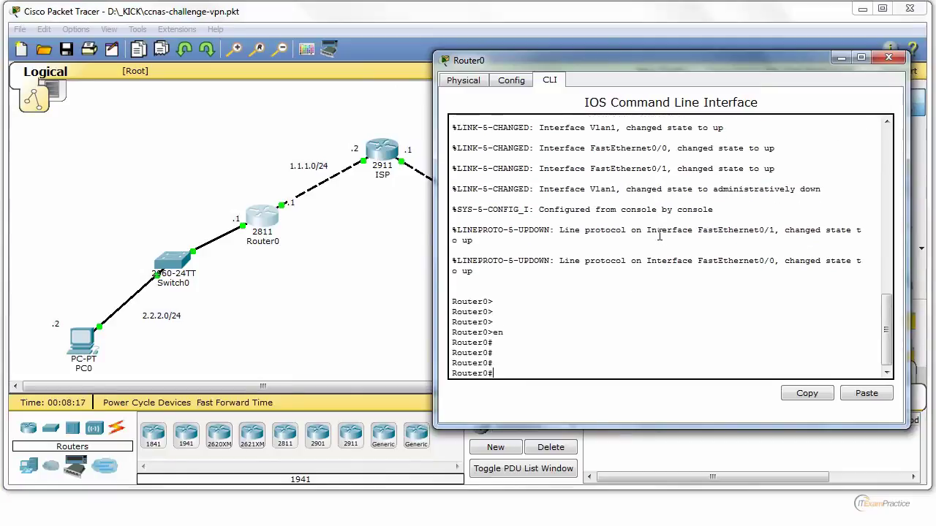
# Check PC0's IP settings by running ipconfig in its Command Prompt
pyautogui.click(219, 310)
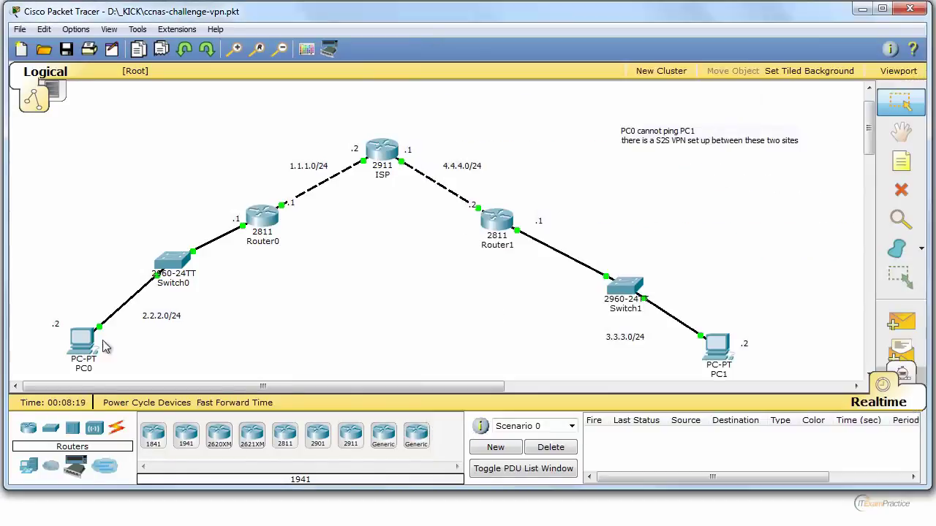
pyautogui.click(88, 344)
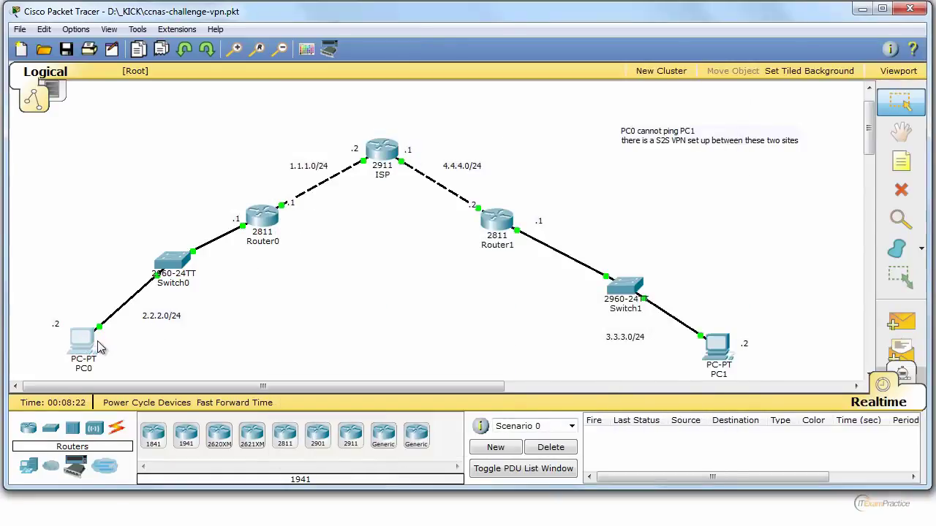
pyautogui.click(99, 348)
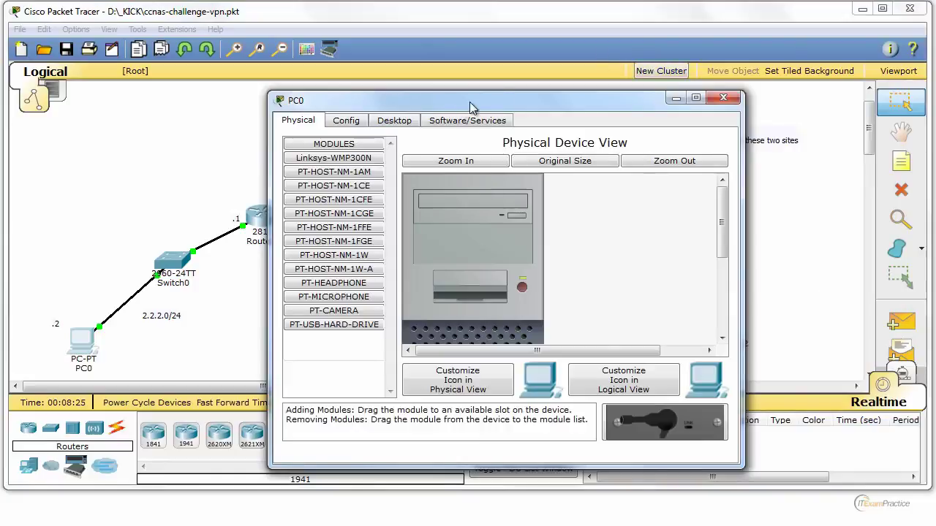
pyautogui.click(398, 123)
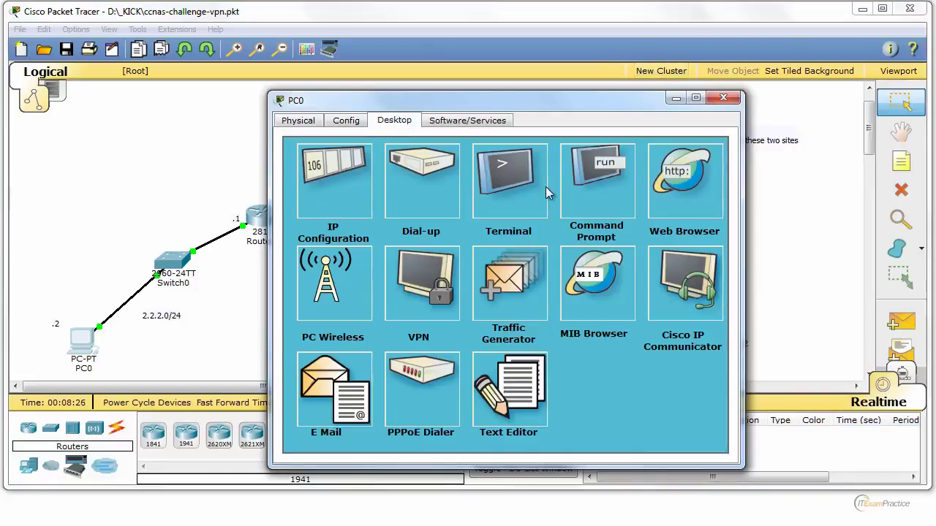
pyautogui.click(611, 176)
pyautogui.moveTo(522, 103); pyautogui.dragTo(668, 121)
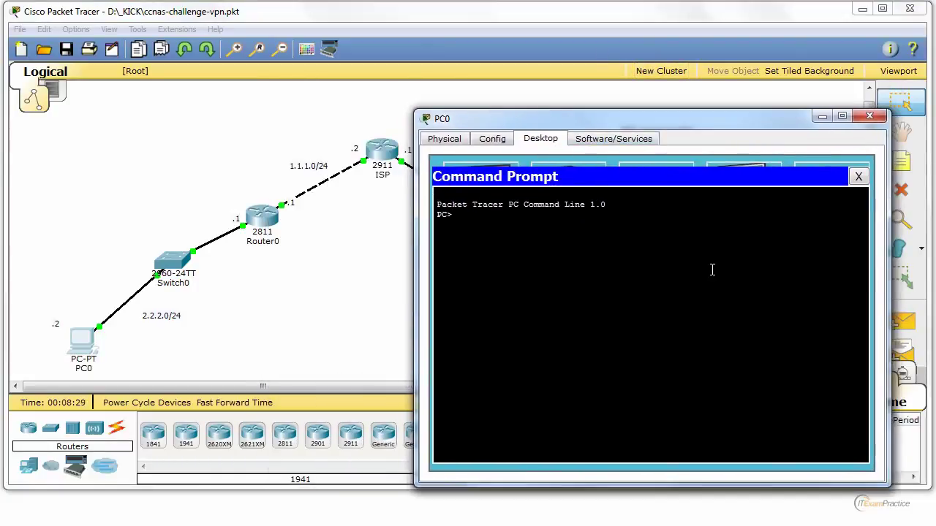
pyautogui.write('ipconfig')
pyautogui.press('Return')
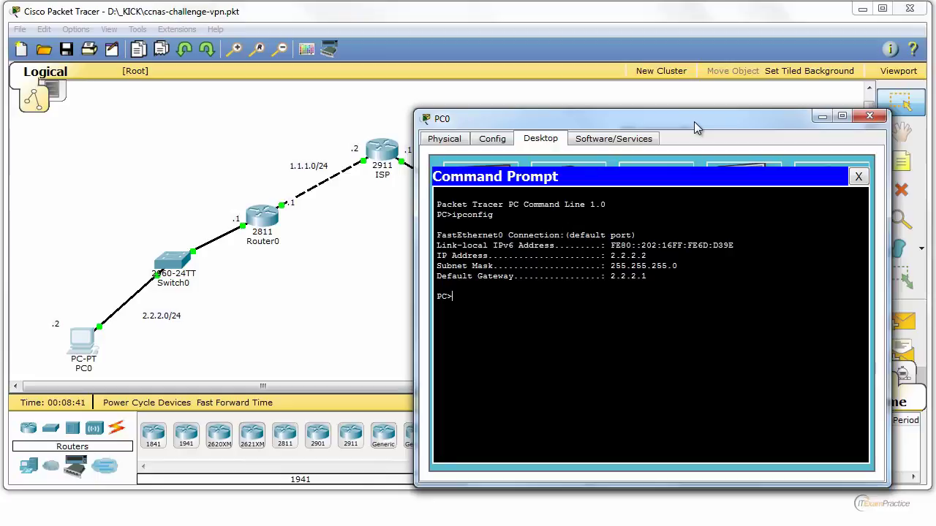
# Ping PC0's default gateway 2.2.2.1 from PC0, keeping the topology in view, and stop the ping early
pyautogui.moveTo(693, 121); pyautogui.dragTo(763, 28)
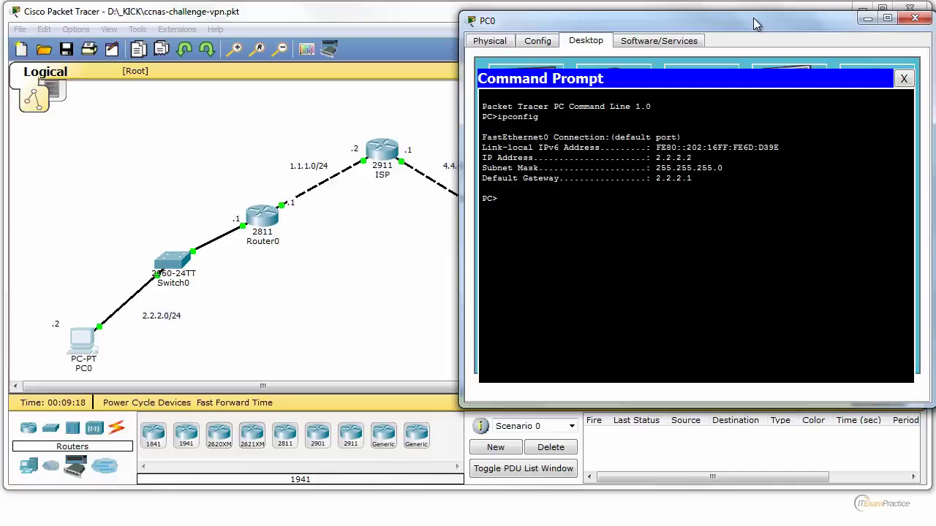
pyautogui.moveTo(756, 24); pyautogui.dragTo(821, 65)
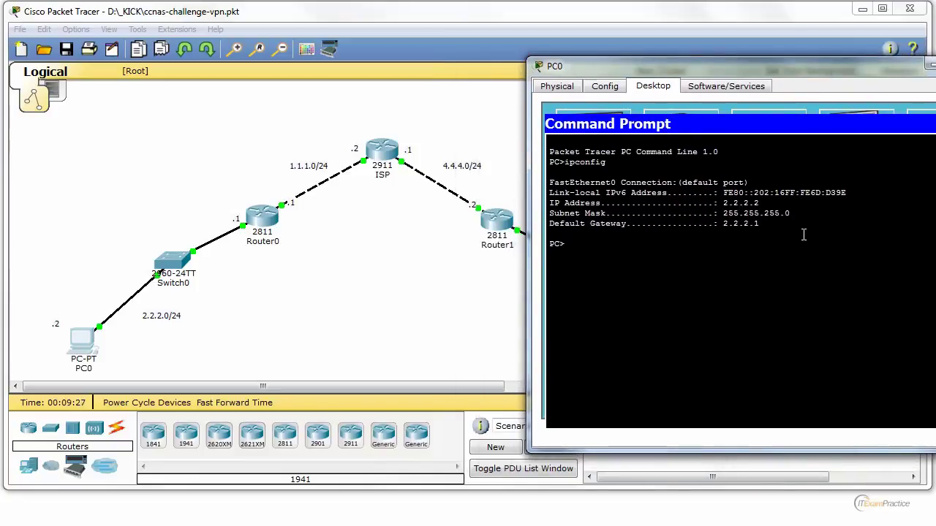
pyautogui.write('ping')
pyautogui.write('2.2.2')
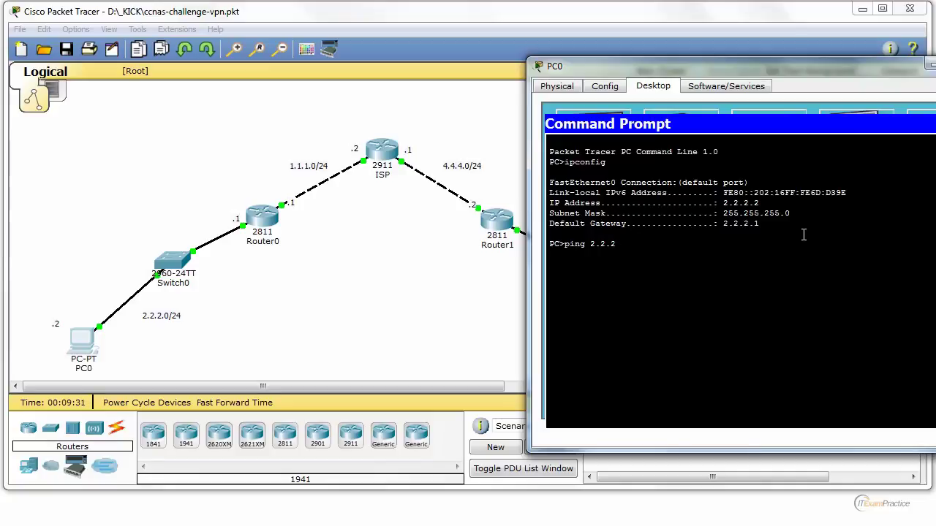
pyautogui.write('.1')
pyautogui.press('Return')
pyautogui.hotkey('ctrl', 'c')
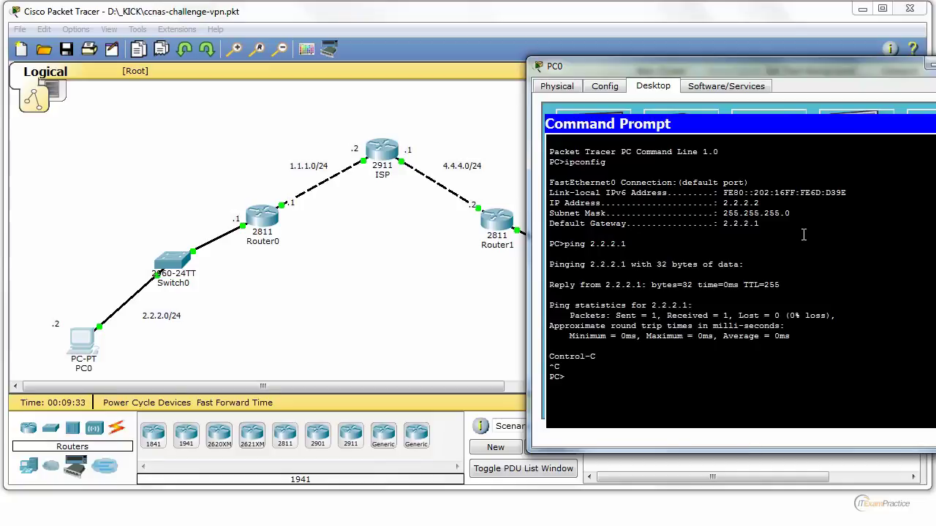
# Ping Router0's outside address 1.1.1.1 from PC0, interrupt it, and close the PC0 window
pyautogui.write('ping')
pyautogui.write('1.1.1.1')
pyautogui.press('Return')
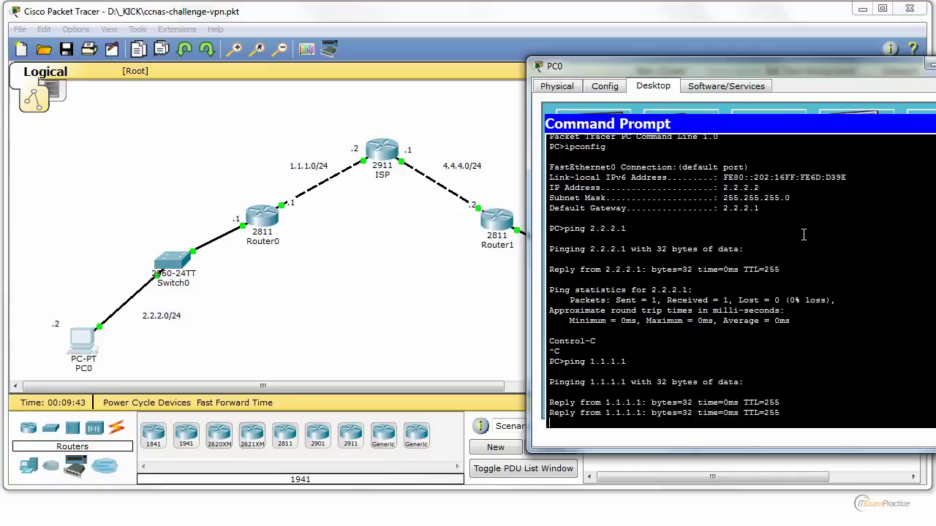
pyautogui.hotkey('ctrl', 'c')
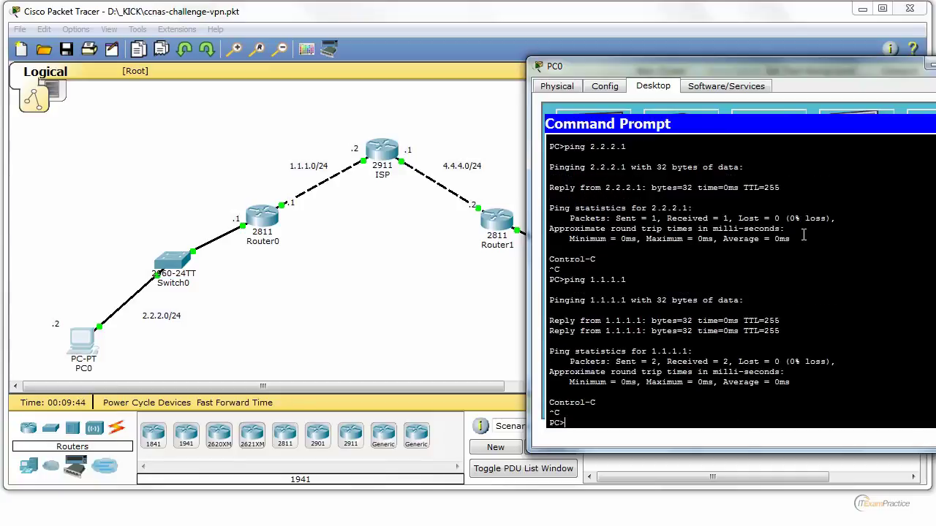
pyautogui.click(932, 65)
# Check PC1's IP settings by running ipconfig in its Command Prompt
pyautogui.click(719, 349)
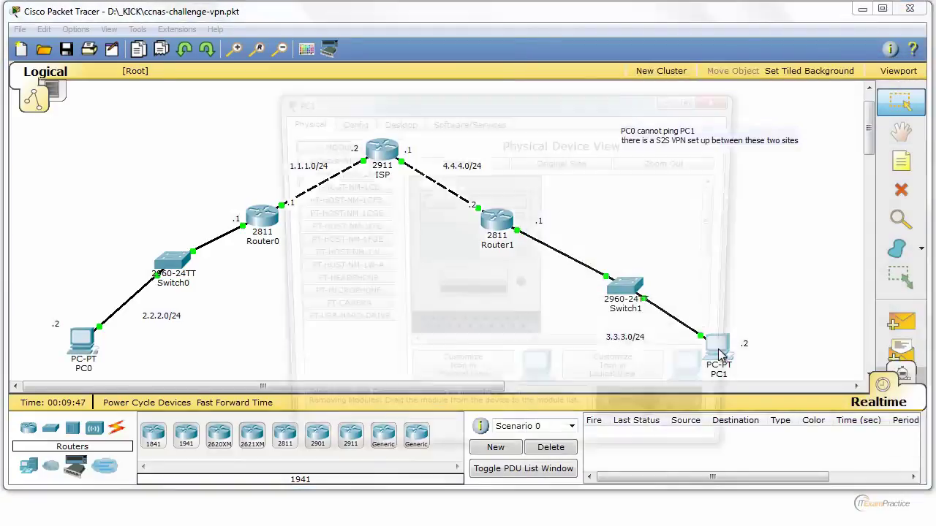
pyautogui.click(404, 120)
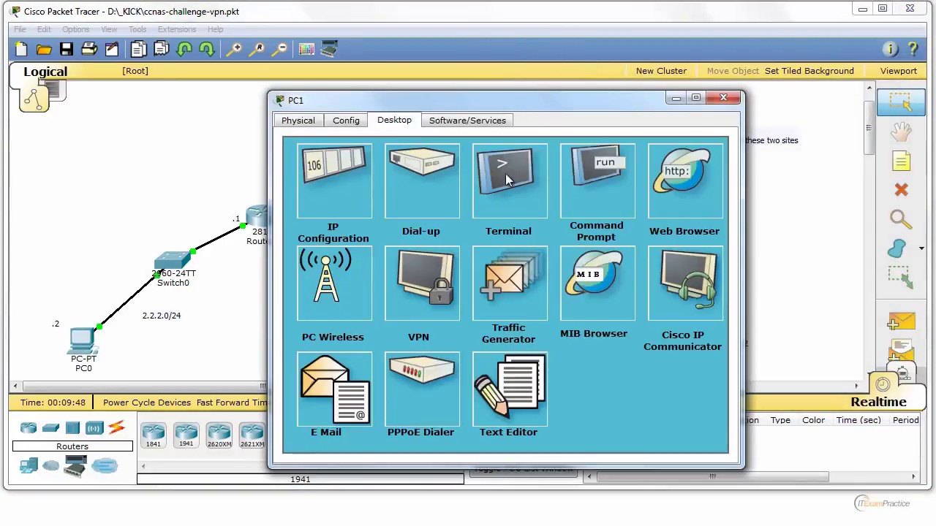
pyautogui.click(595, 188)
pyautogui.moveTo(546, 111); pyautogui.dragTo(263, 140)
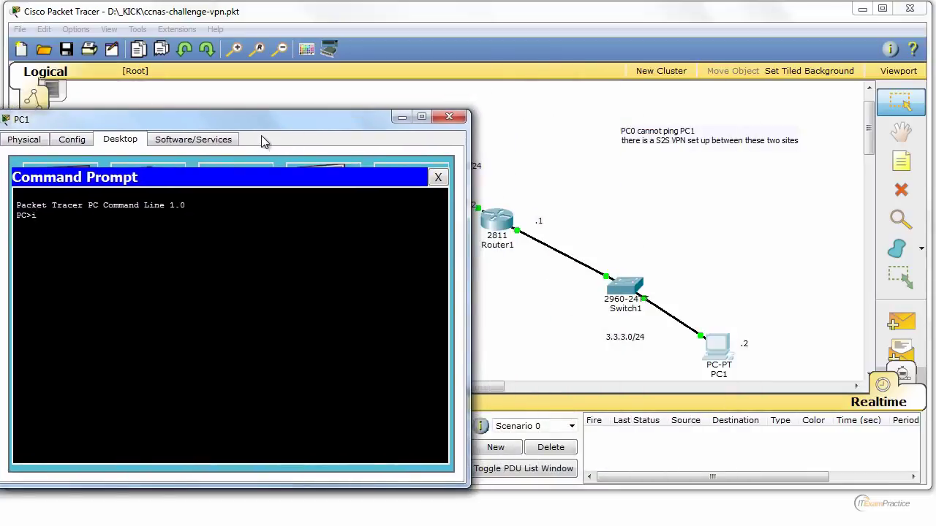
pyautogui.write('ipconfig')
pyautogui.press('Return')
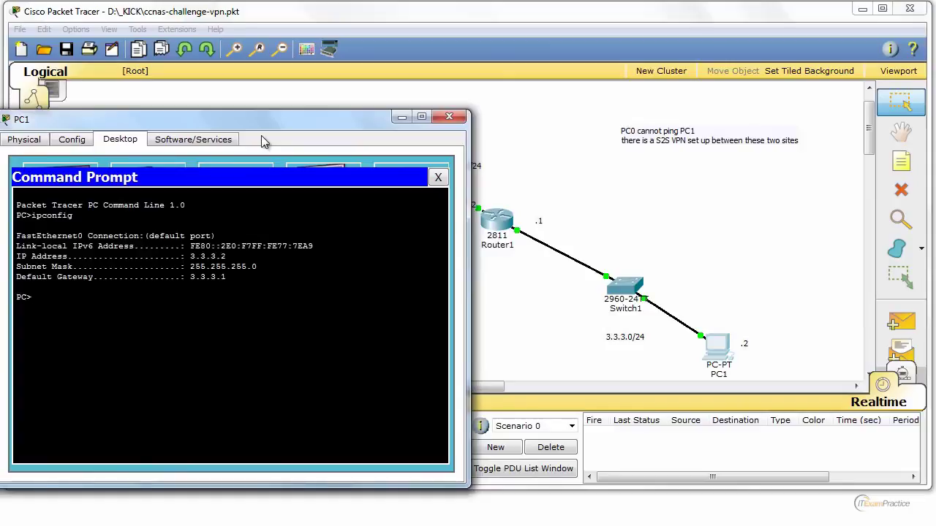
# Ping PC1's default gateway 3.3.3.1 from PC1
pyautogui.write('ping 3')
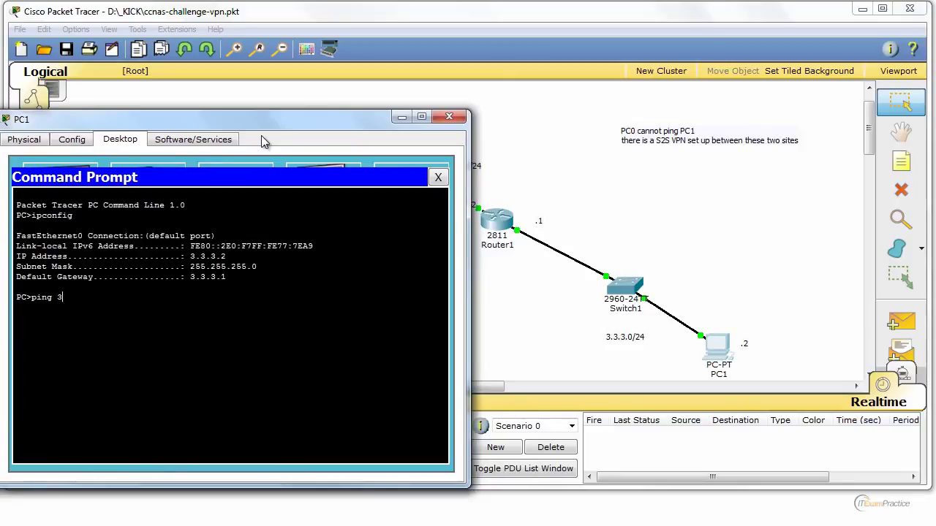
pyautogui.write('.3.3.1')
pyautogui.press('Return')
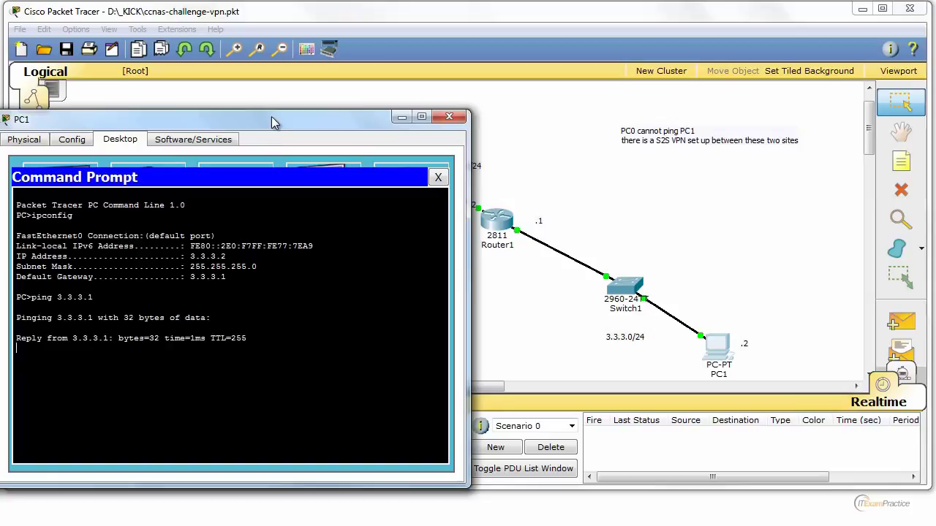
pyautogui.moveTo(271, 116); pyautogui.dragTo(305, 89)
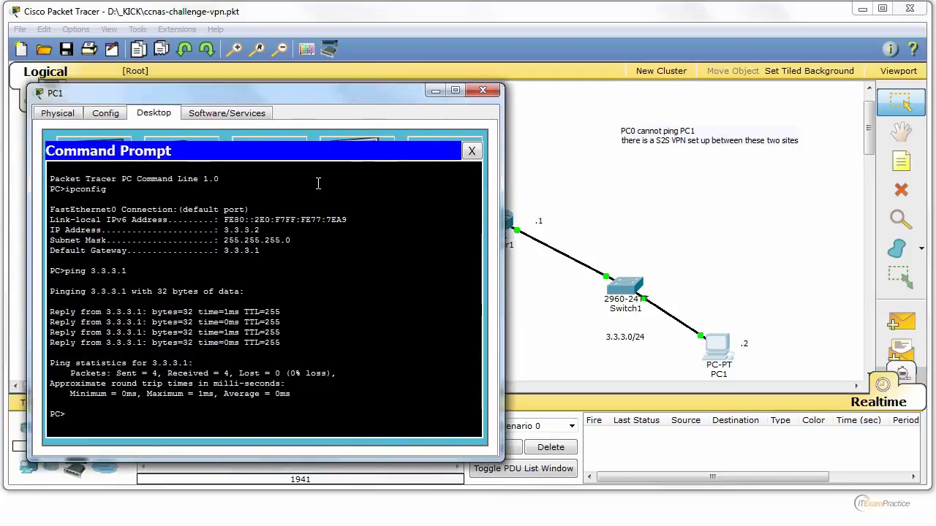
# Ping Router1's outside address 4.4.4.2 from PC1, interrupt it, and close the PC1 window
pyautogui.write('ping 4.4.')
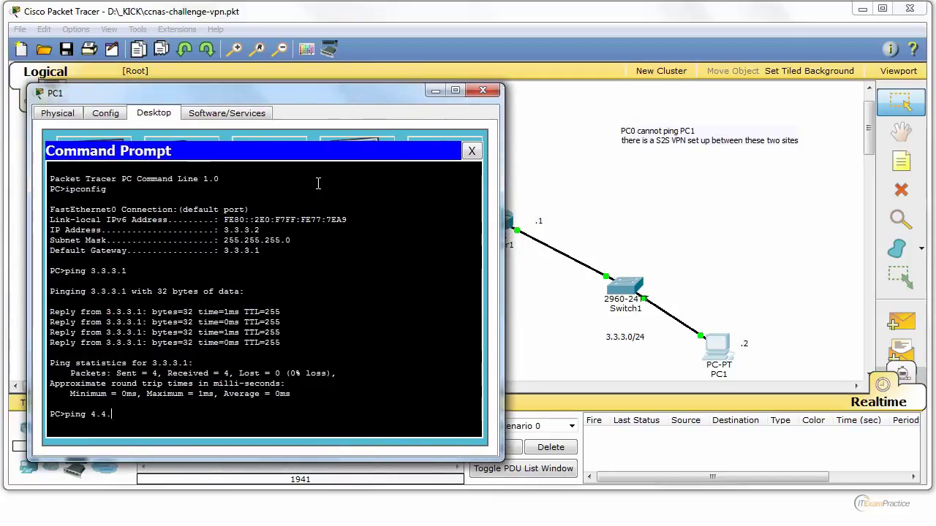
pyautogui.write('4.2')
pyautogui.press('Return')
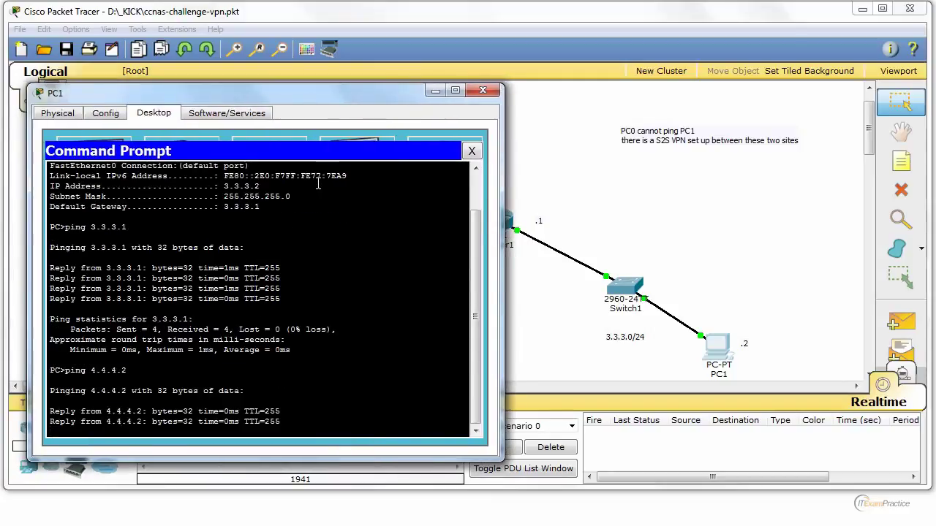
pyautogui.hotkey('ctrl', 'c')
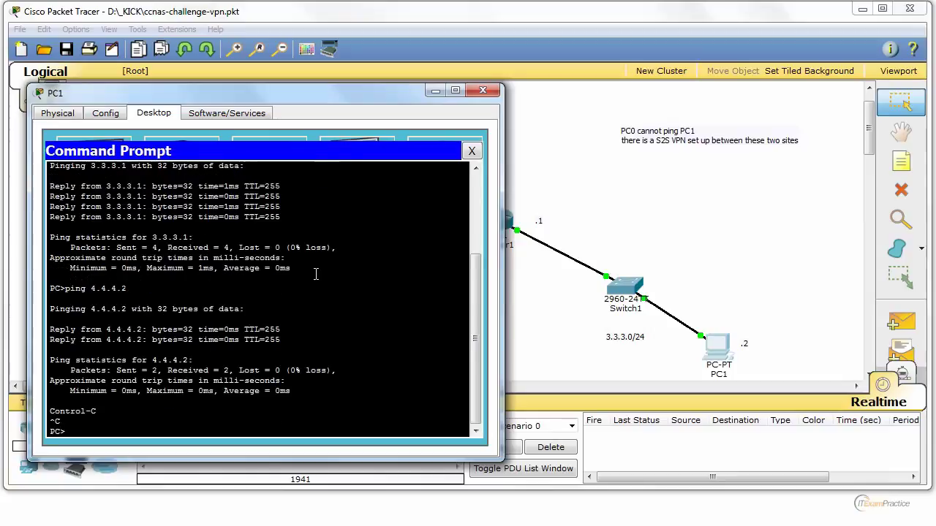
pyautogui.click(482, 92)
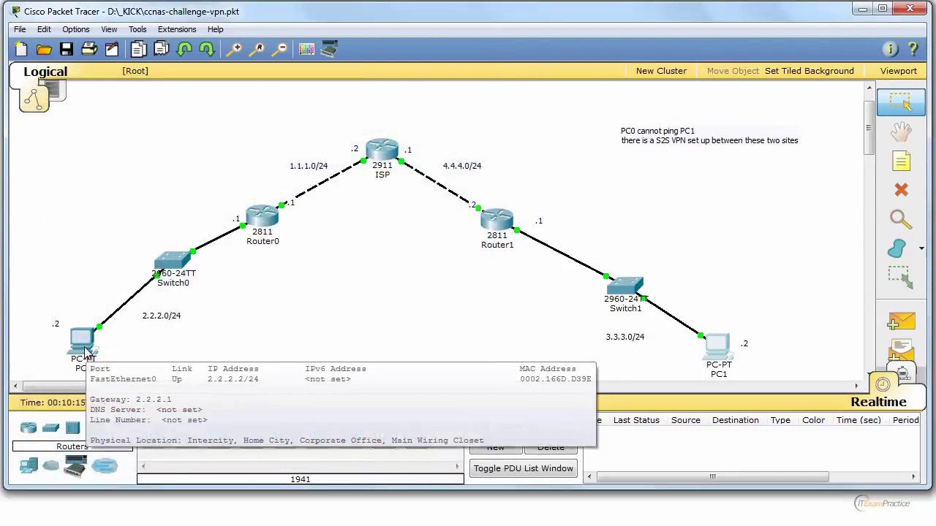
# Reopen PC0's Command Prompt clear of the topology and try a continuous ping with ping 3.3.3.2 -t
pyautogui.click(84, 349)
pyautogui.click(605, 176)
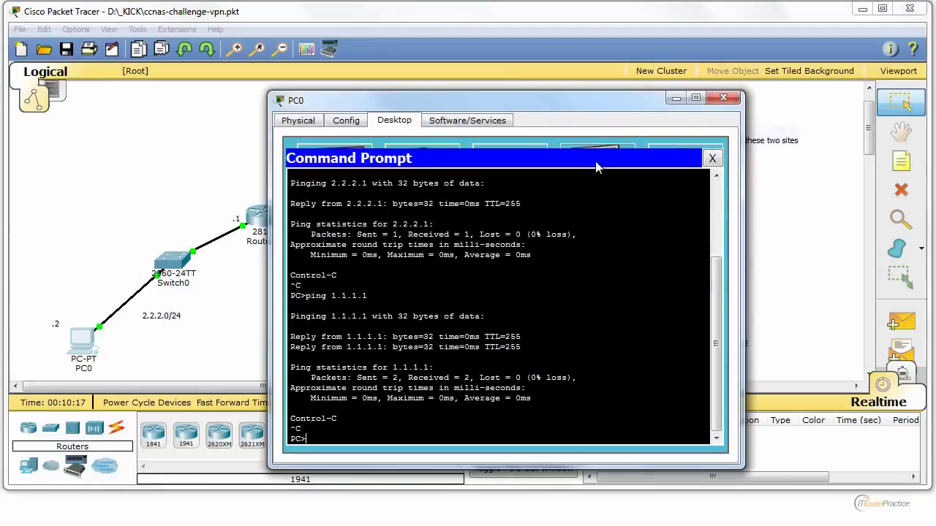
pyautogui.moveTo(470, 106); pyautogui.dragTo(920, 44)
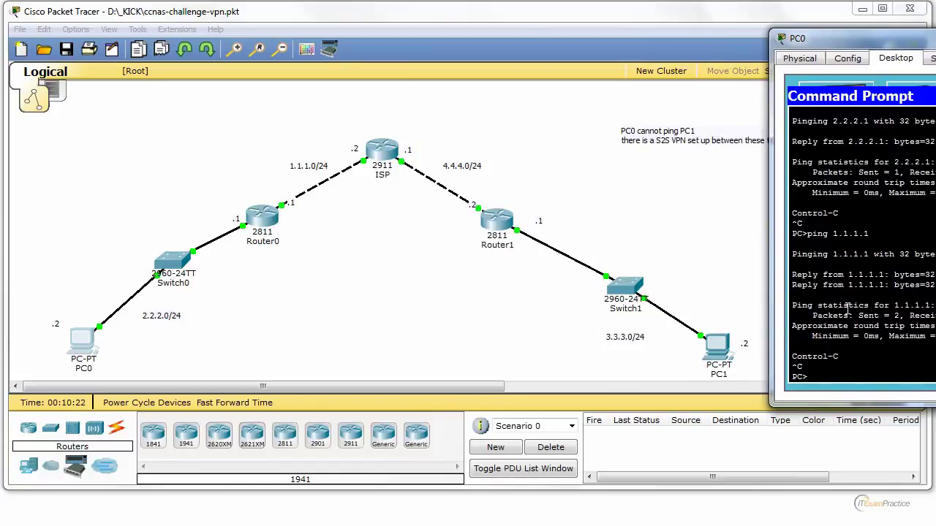
pyautogui.write('g 3.3.3.2 -t')
pyautogui.press('Return')
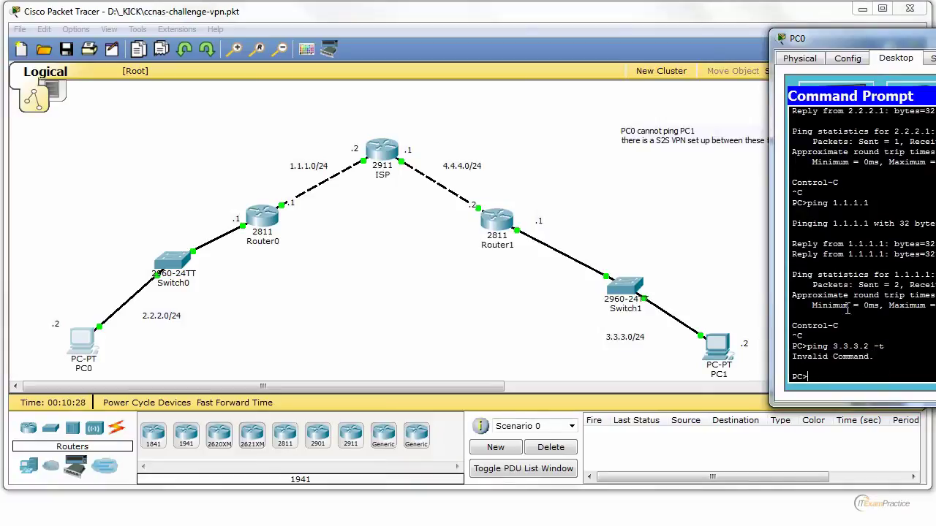
# Display the ping command's usage on PC0 by running it without an address or options
pyautogui.press('Up')
pyautogui.press('BackSpace')
pyautogui.press('BackSpace')
pyautogui.press('BackSpace')
pyautogui.press('BackSpace')
pyautogui.press('BackSpace')
pyautogui.press('BackSpace')
pyautogui.press('BackSpace')
pyautogui.press('BackSpace')
pyautogui.press('Return')
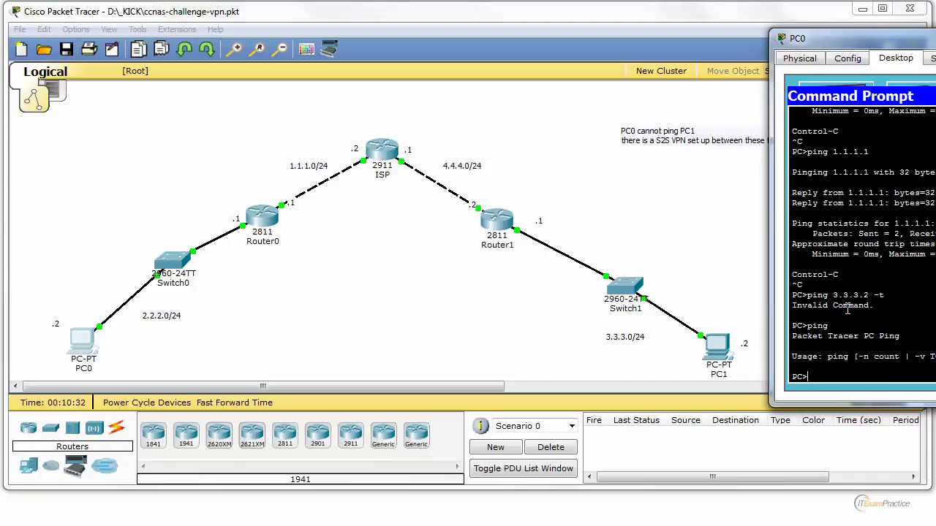
# Start a continuous ping from PC0 to PC1 with ping -t 3.3.3.2
pyautogui.write('ping -t 4.')
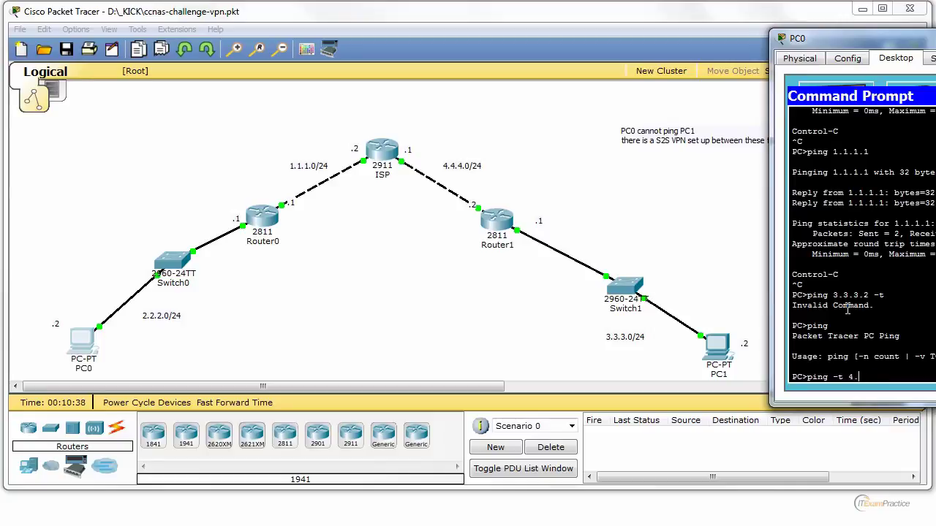
pyautogui.press('BackSpace')
pyautogui.press('BackSpace')
pyautogui.write('3.3.3.2')
pyautogui.press('Return')
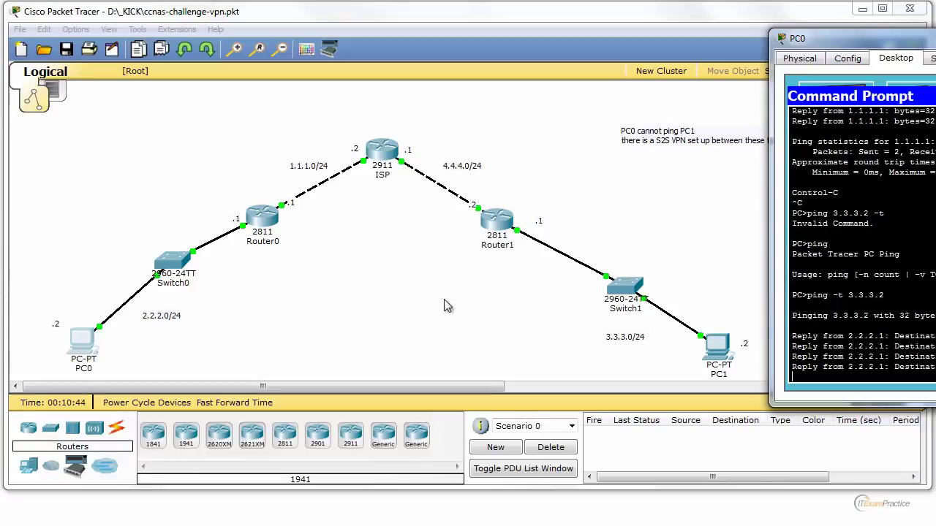
# Open Router0's command line and display its ISAKMP security associations with sh cryp isa sa
pyautogui.click(420, 260)
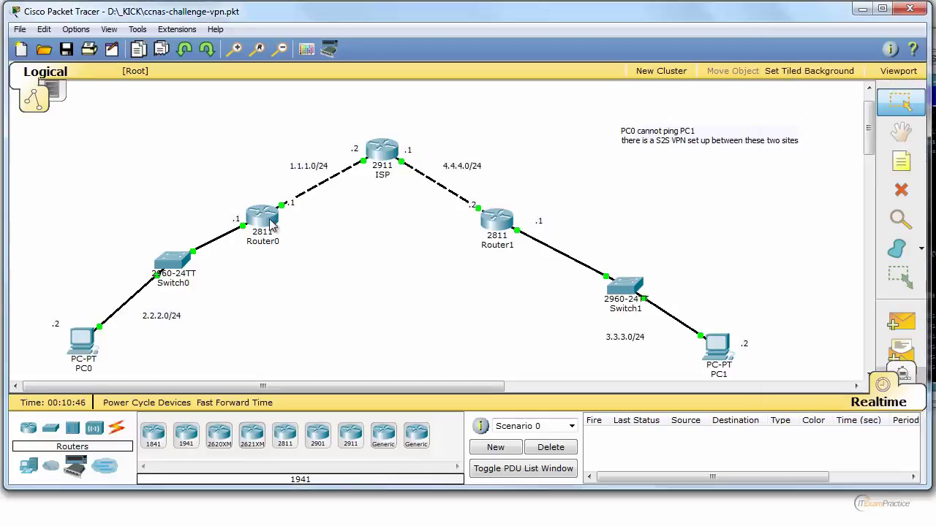
pyautogui.click(267, 221)
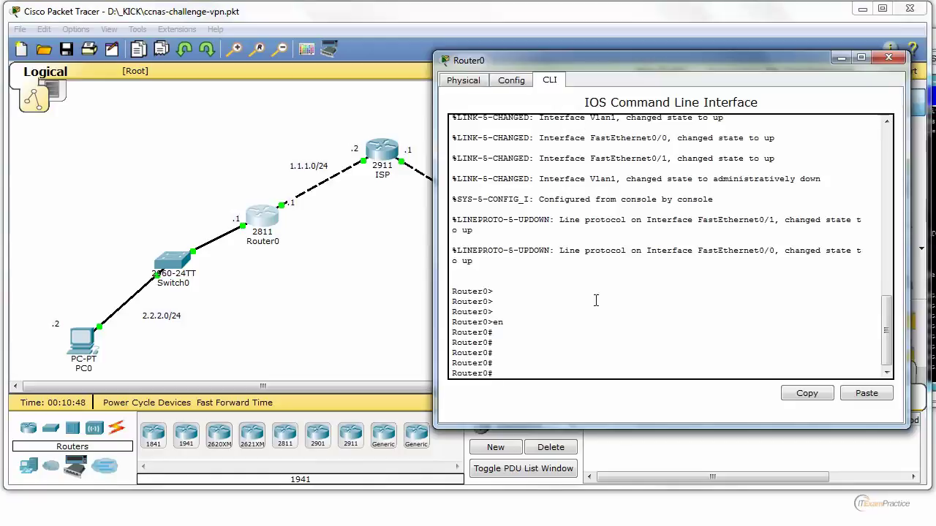
pyautogui.write('sh cryp isa sa')
pyautogui.press('Return')
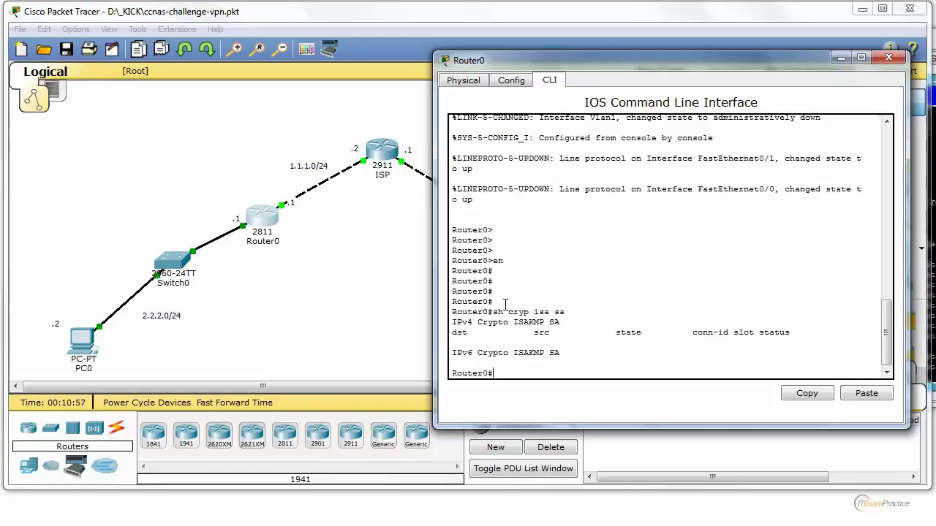
# Examine Router0's IPv4 and IPv6 ISAKMP SA output and compare it with the replies of PC0's running ping
pyautogui.moveTo(463, 312); pyautogui.dragTo(918, 325)
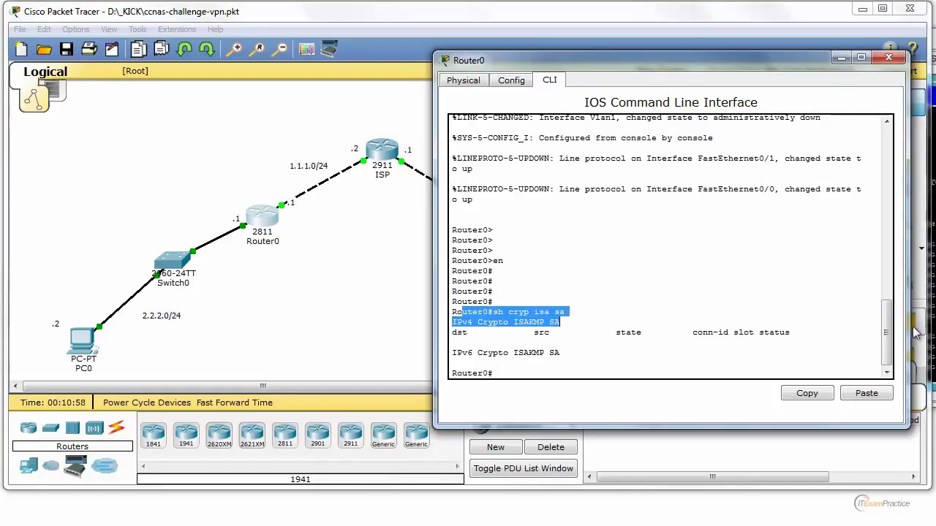
pyautogui.click(920, 325)
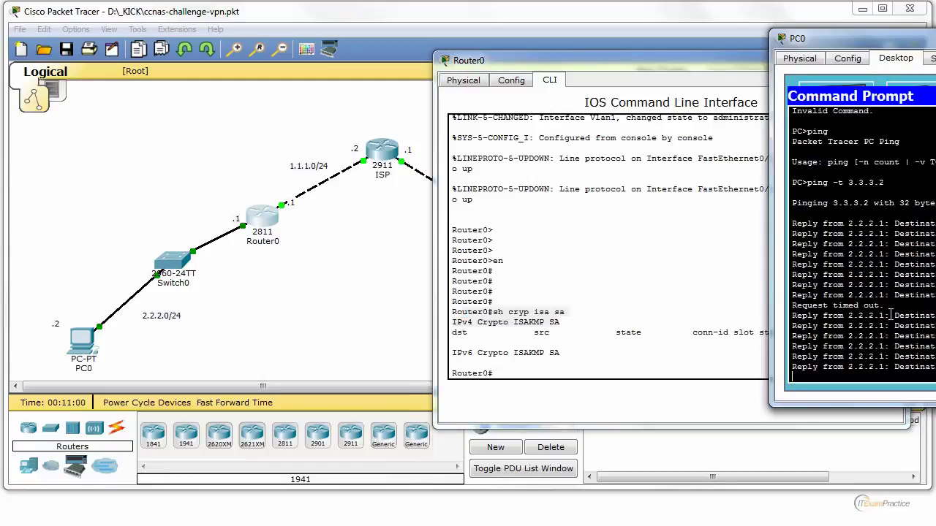
pyautogui.click(538, 332)
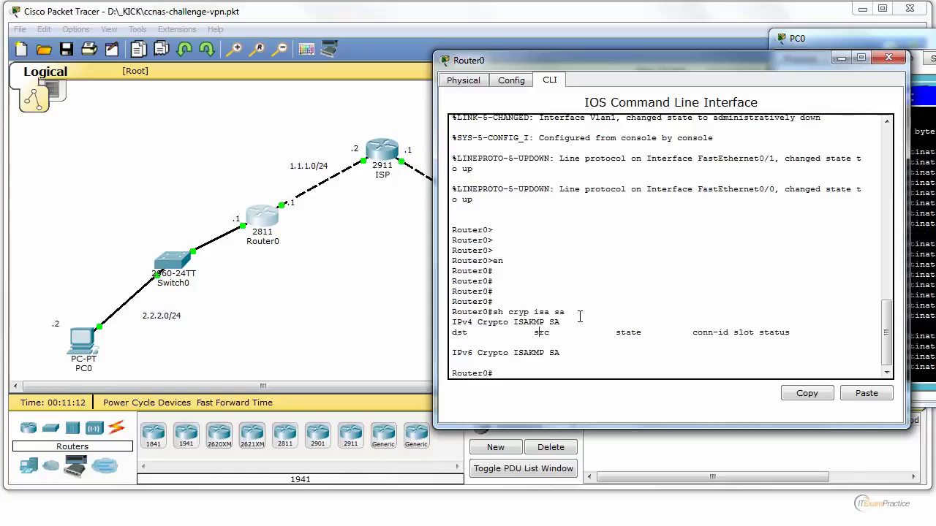
pyautogui.moveTo(515, 340); pyautogui.dragTo(637, 349)
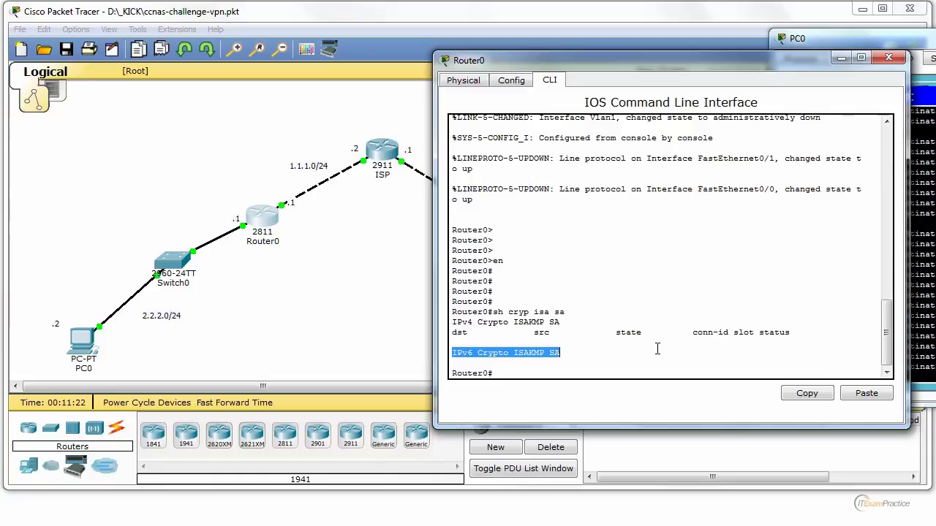
pyautogui.click(523, 340)
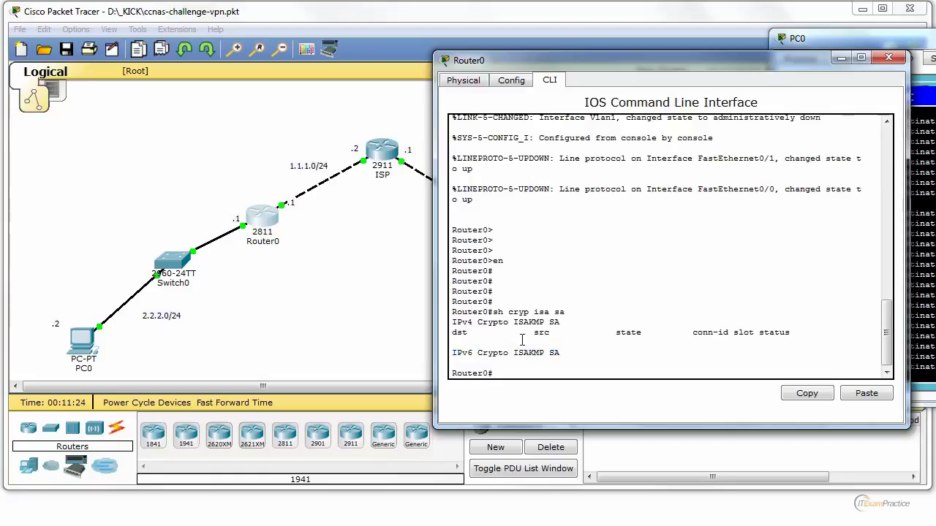
pyautogui.moveTo(515, 341); pyautogui.dragTo(629, 349)
pyautogui.click(617, 340)
pyautogui.click(620, 336)
pyautogui.moveTo(497, 312); pyautogui.dragTo(564, 312)
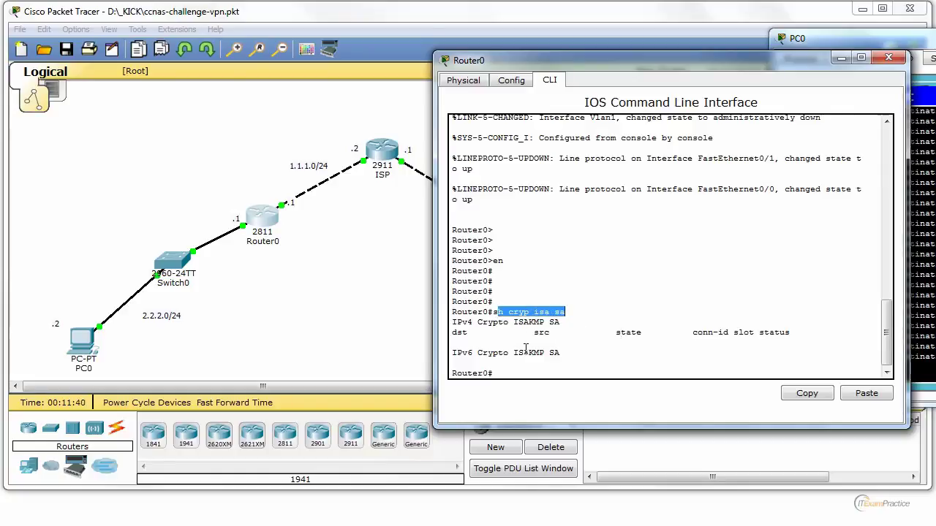
pyautogui.click(920, 343)
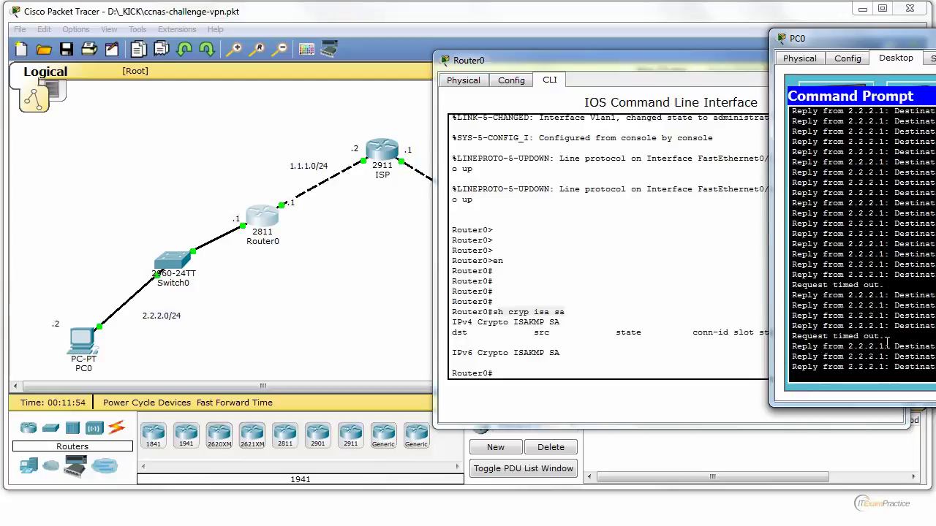
pyautogui.click(593, 316)
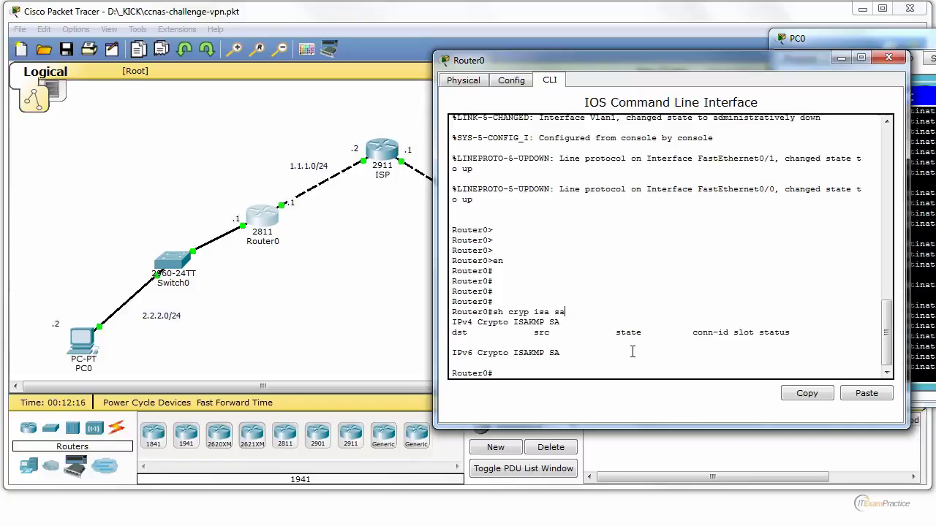
# Display Router0's routing table with sh ip route
pyautogui.press('Return')
pyautogui.press('Return')
pyautogui.press('Return')
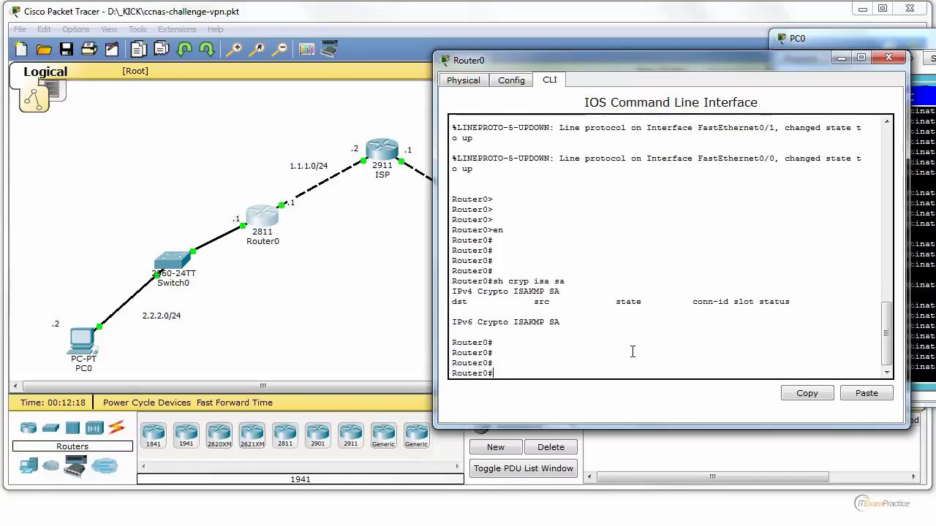
pyautogui.write('sh ip route')
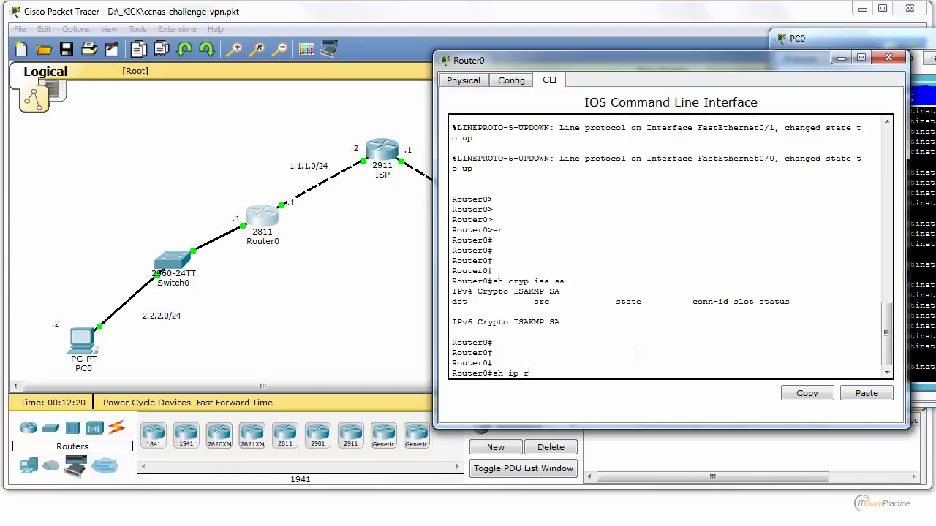
pyautogui.press('Return')
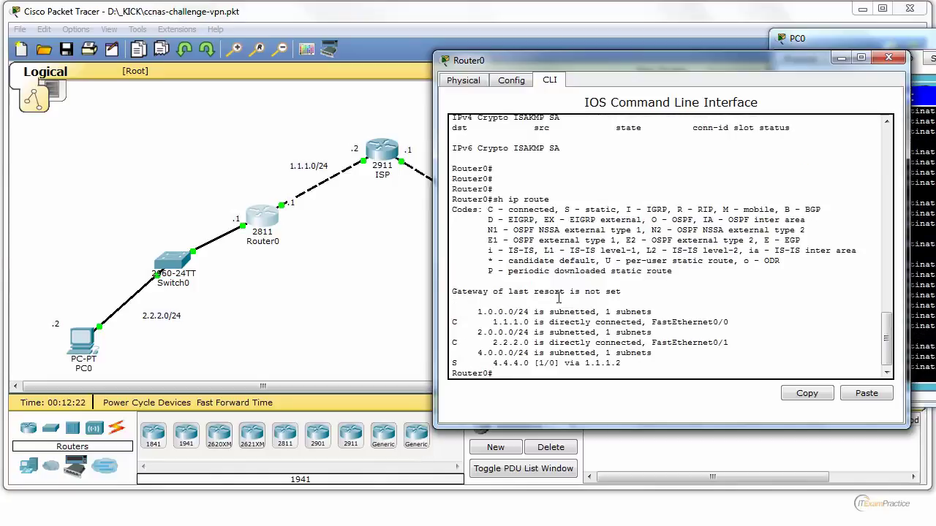
# Move the Router0 window clear of the topology and examine its connected and static routes for a path to PC1's network
pyautogui.moveTo(504, 305); pyautogui.dragTo(603, 363)
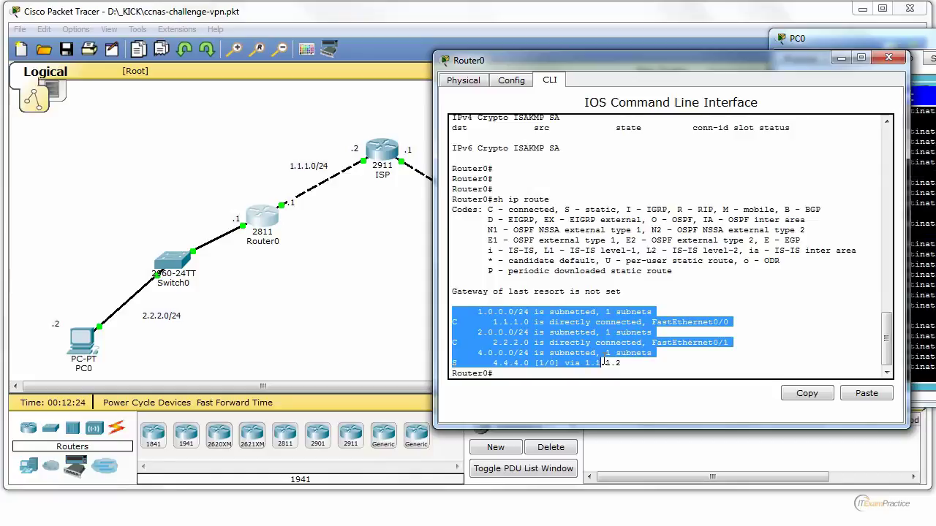
pyautogui.moveTo(623, 61); pyautogui.dragTo(844, 14)
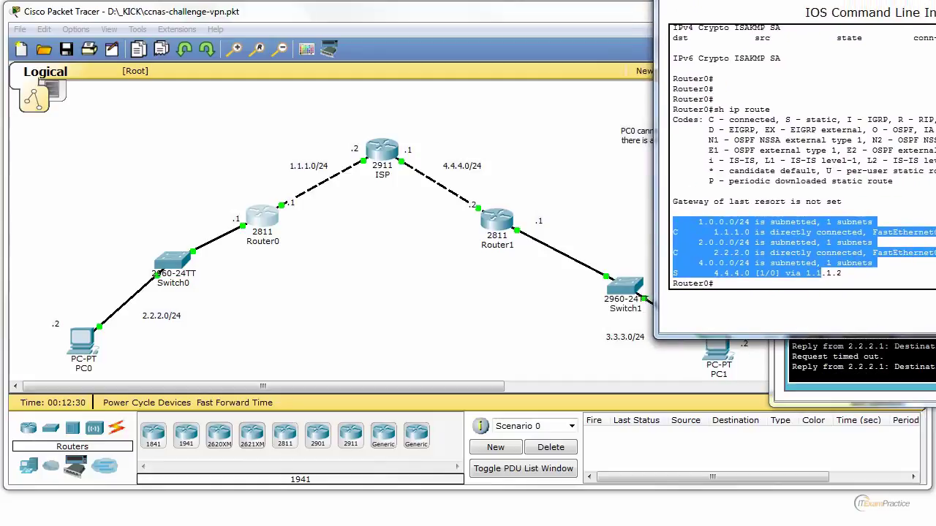
pyautogui.click(733, 265)
pyautogui.moveTo(847, 271); pyautogui.dragTo(674, 219)
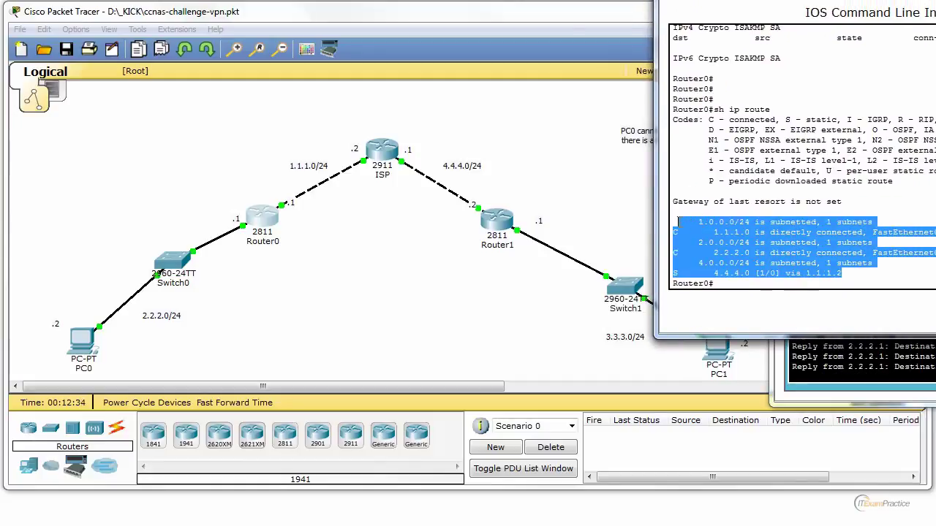
pyautogui.click(676, 221)
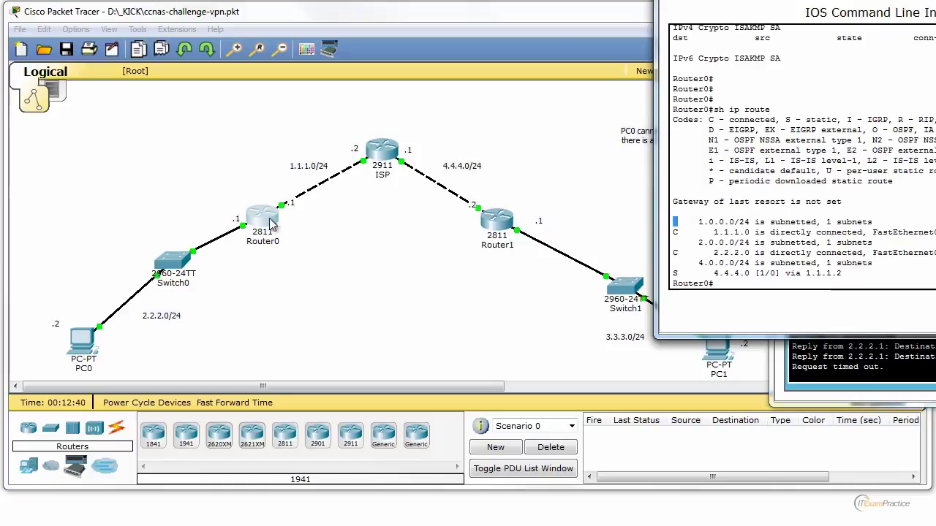
pyautogui.moveTo(841, 272); pyautogui.dragTo(671, 224)
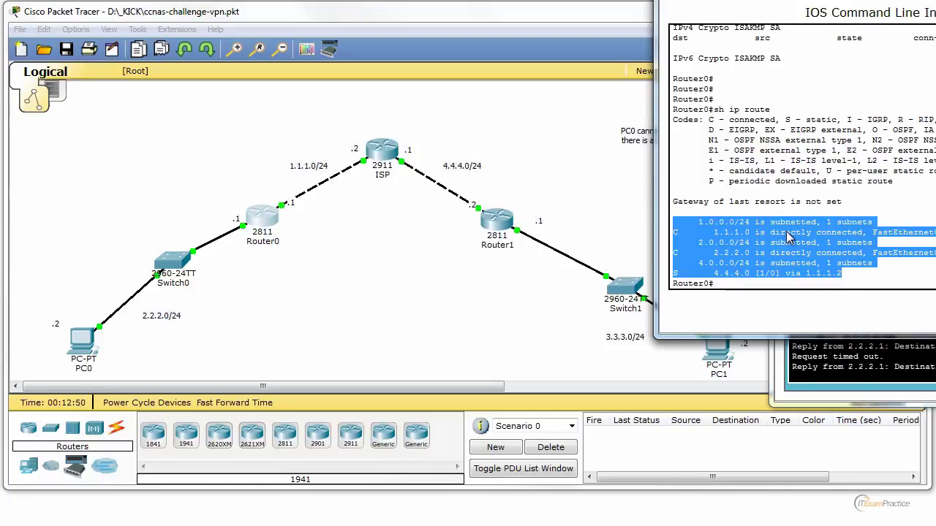
pyautogui.click(791, 250)
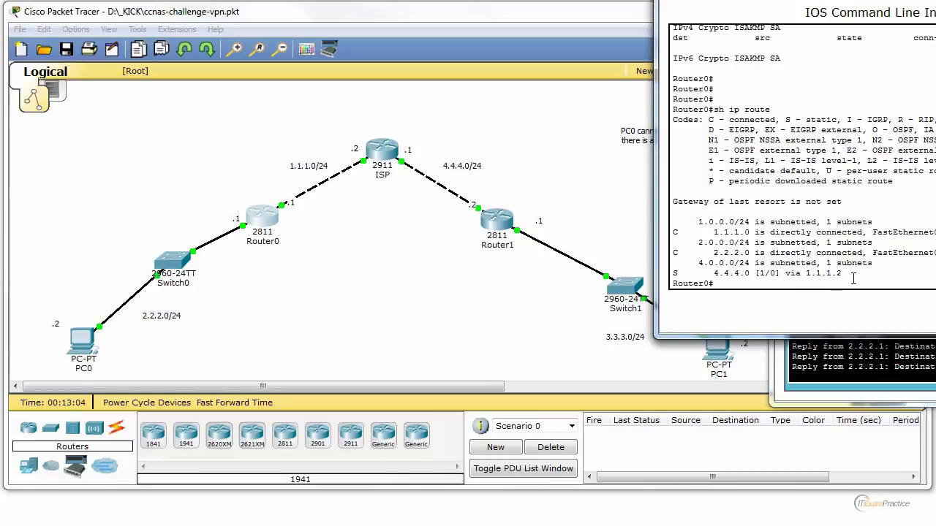
pyautogui.moveTo(840, 271); pyautogui.dragTo(675, 271)
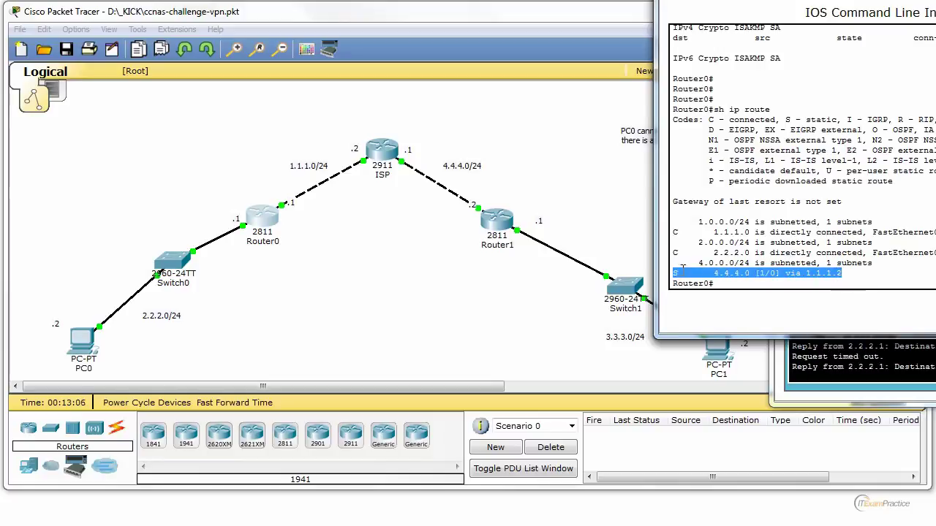
pyautogui.click(773, 234)
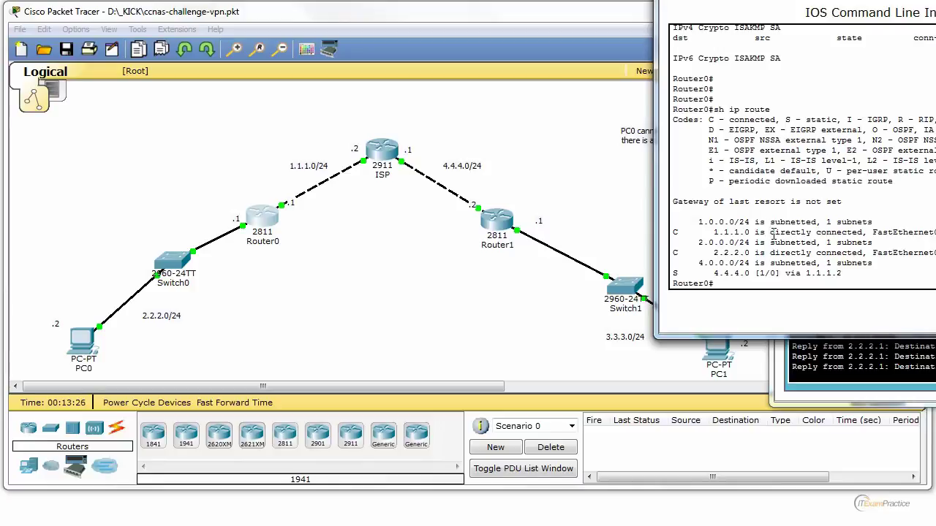
# In Router0's global configuration, add a static route to 3.3.3.0 255.255.255.0 via 1.1.1.2, checking the mask syntax help, and return to privileged mode
pyautogui.write('conf t')
pyautogui.press('Return')
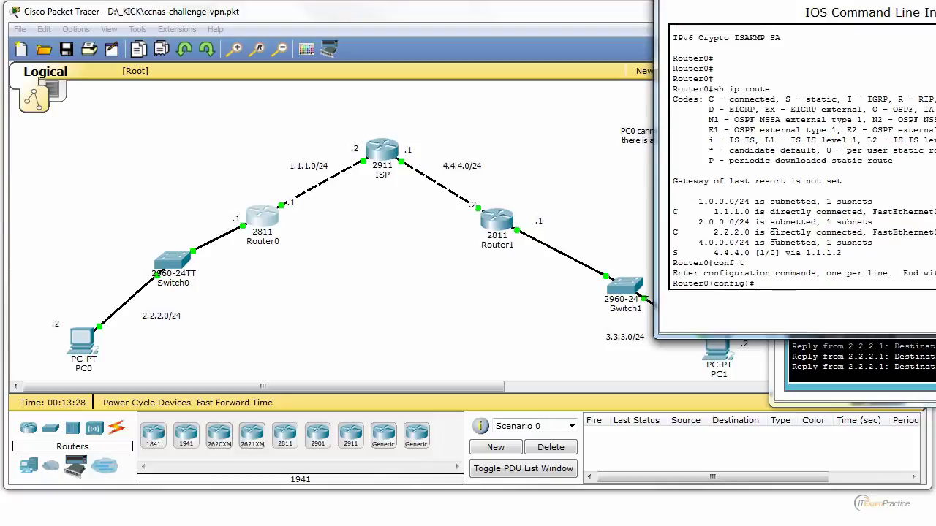
pyautogui.write('ip routr')
pyautogui.press('BackSpace')
pyautogui.write('e')
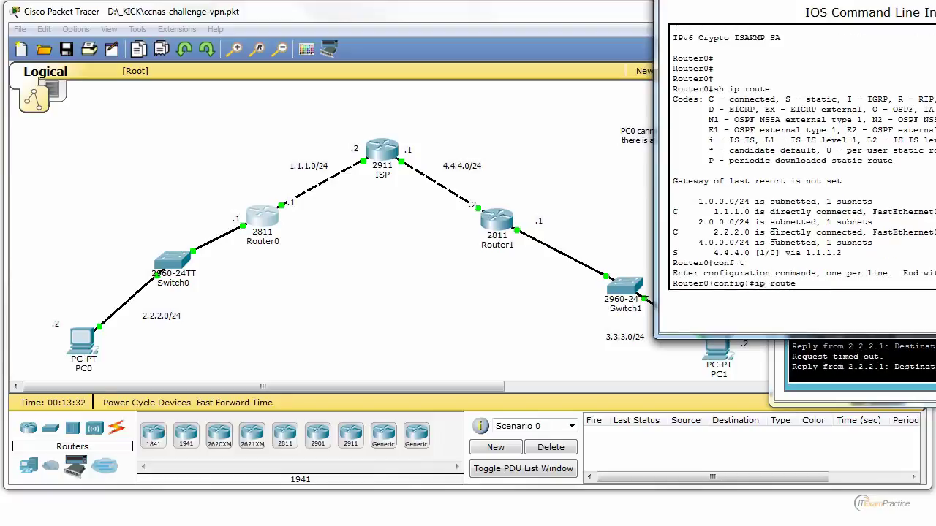
pyautogui.write(' 3.3.3.')
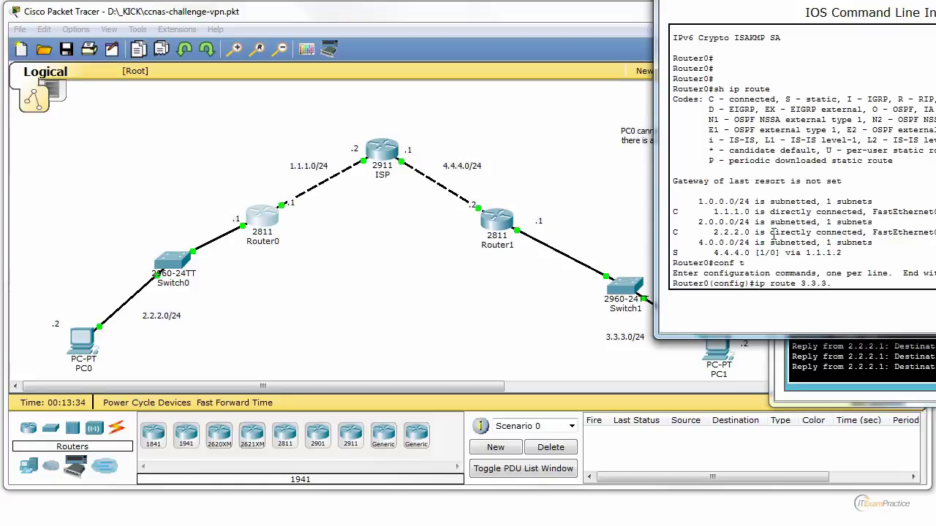
pyautogui.write('0 ')
pyautogui.write('?')
pyautogui.write('25')
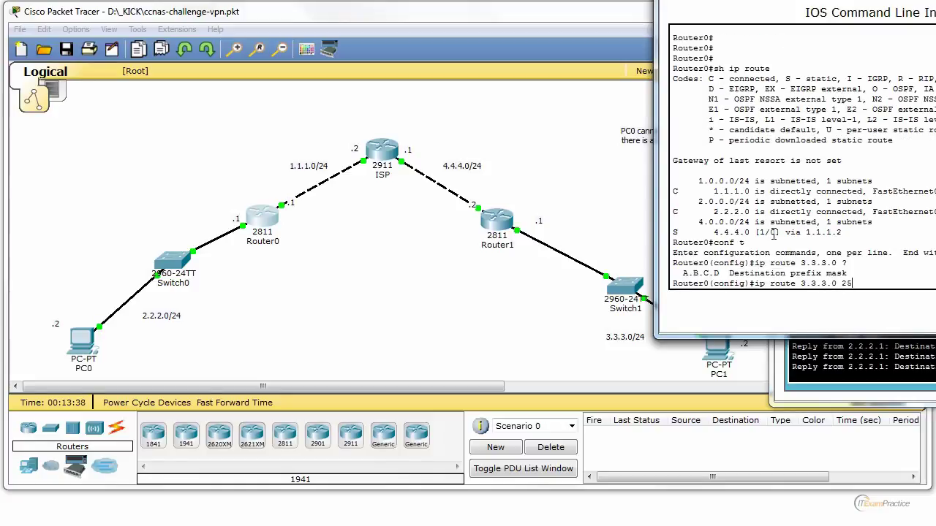
pyautogui.write('5.255.255.')
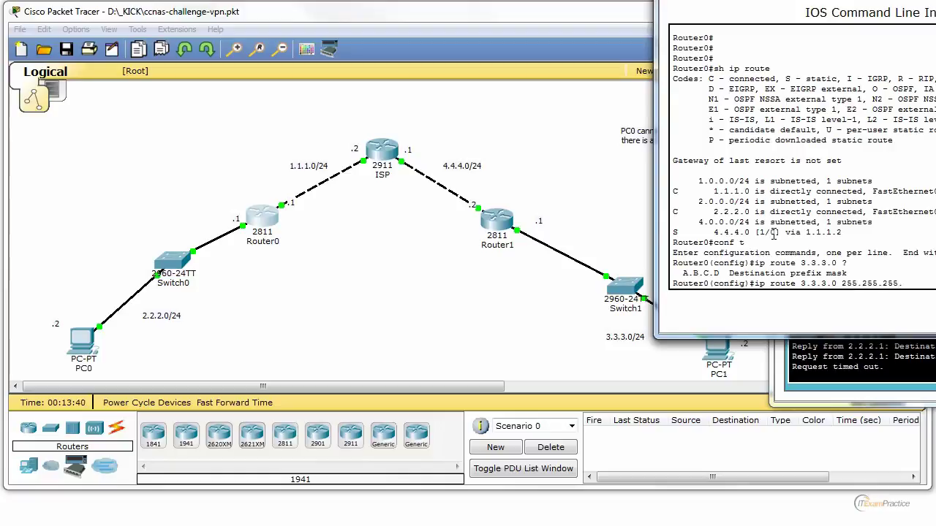
pyautogui.write('0 ')
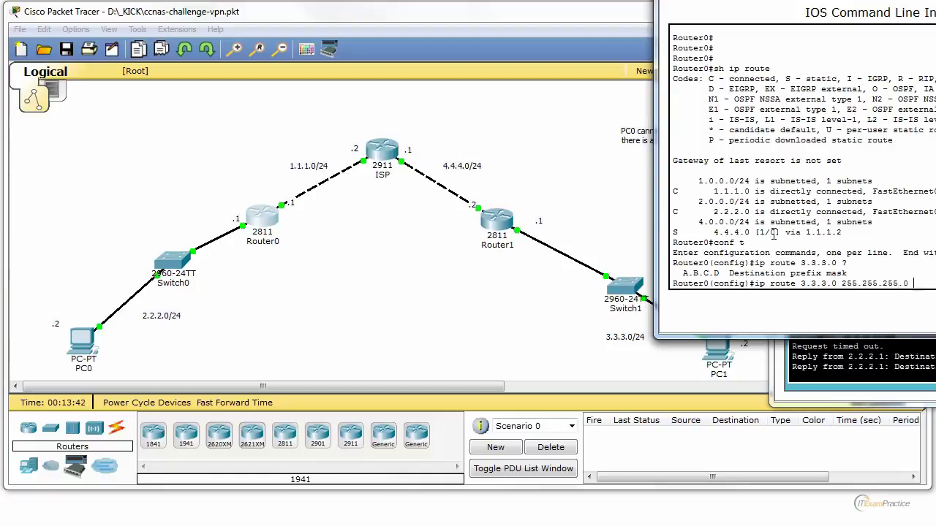
pyautogui.write('1.1.1.2')
pyautogui.press('Return')
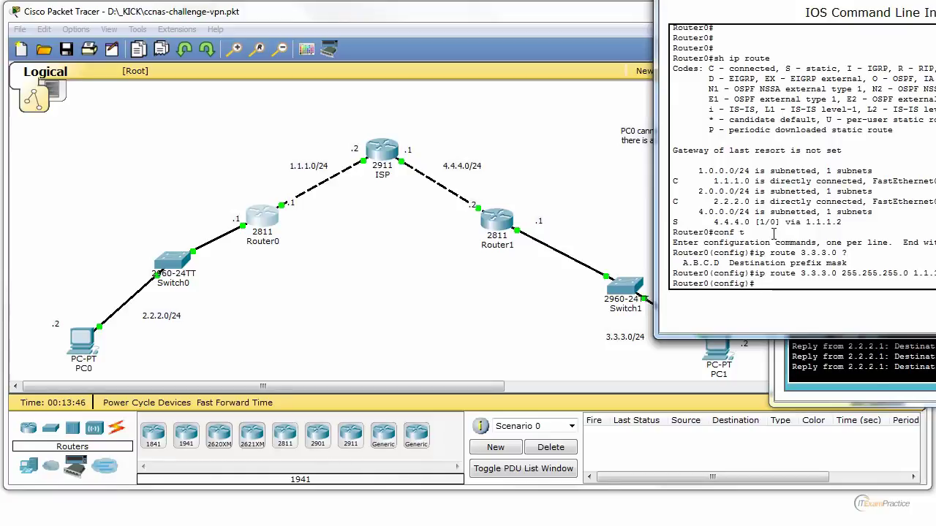
pyautogui.hotkey('ctrl', 'z')
# Run sh cryp isa sa twice on Router0 and check the state of the security association to 4.4.4.2
pyautogui.write('sh ip route')
pyautogui.press('Up')
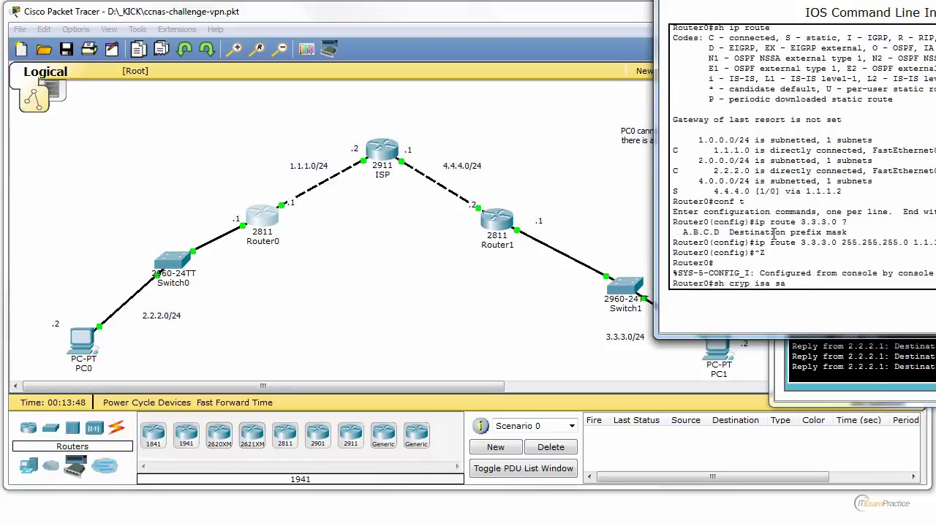
pyautogui.press('Return')
pyautogui.moveTo(905, 245); pyautogui.dragTo(831, 248)
pyautogui.press('Up')
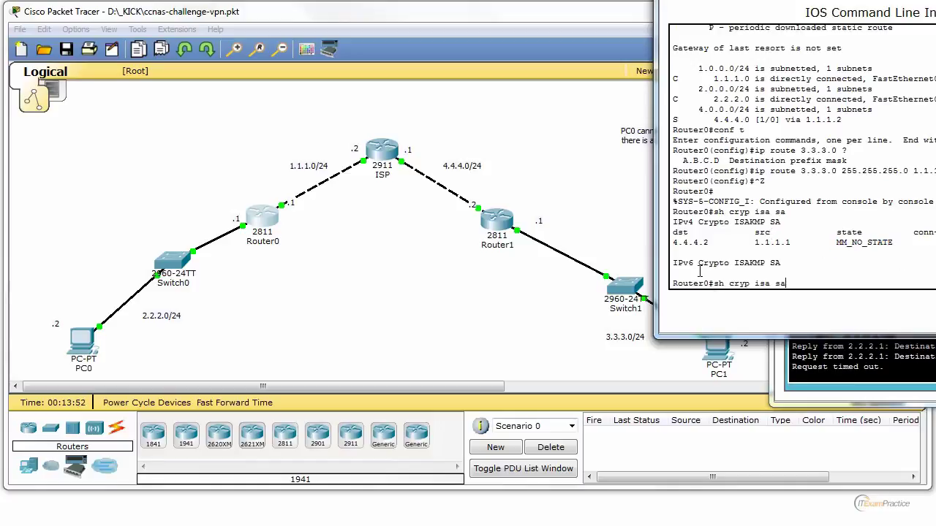
pyautogui.press('Return')
pyautogui.doubleClick(867, 245)
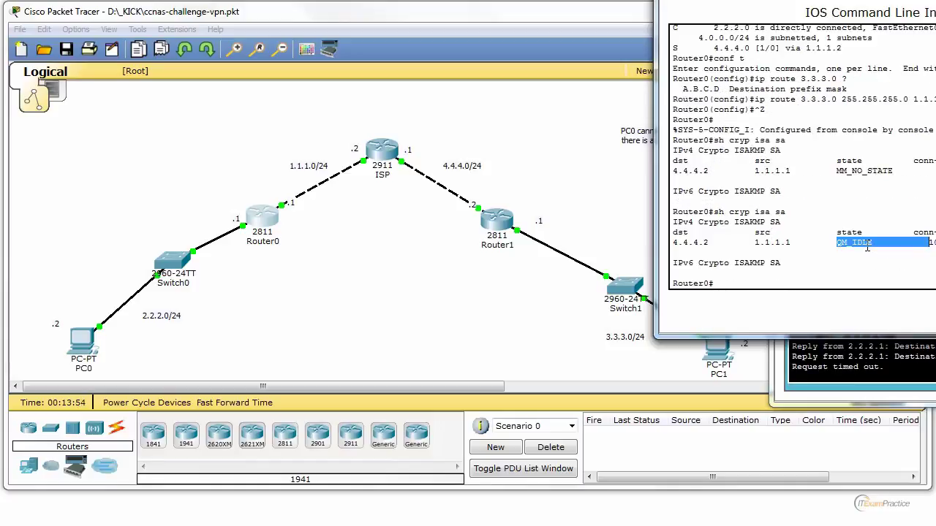
# Check PC0's continuous ping to 3.3.3.2 in full view, stop it, and close the PC0 and Router0 windows
pyautogui.click(877, 359)
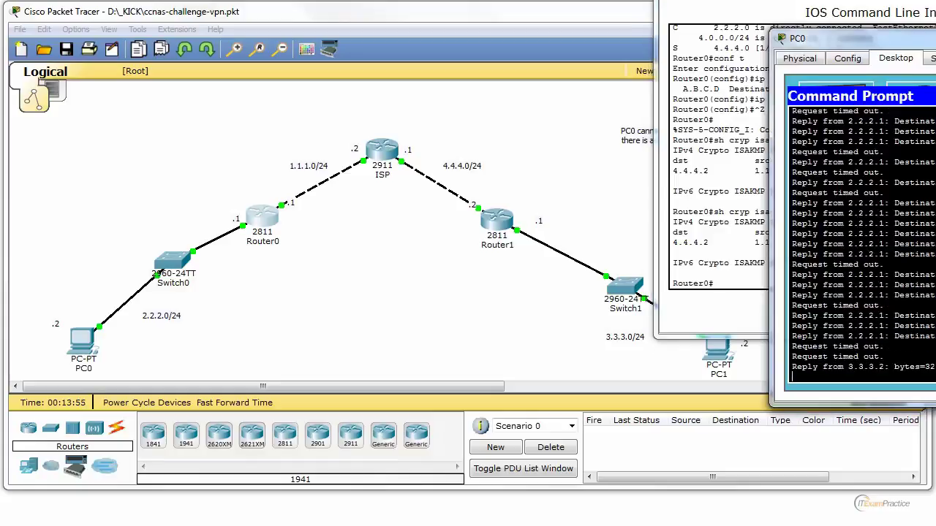
pyautogui.moveTo(932, 42); pyautogui.dragTo(713, 38)
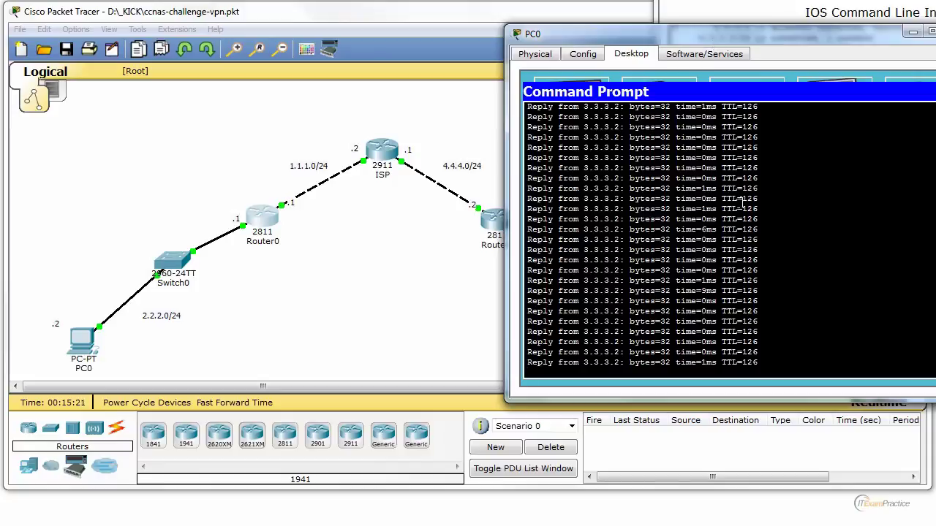
pyautogui.hotkey('ctrl', 'c')
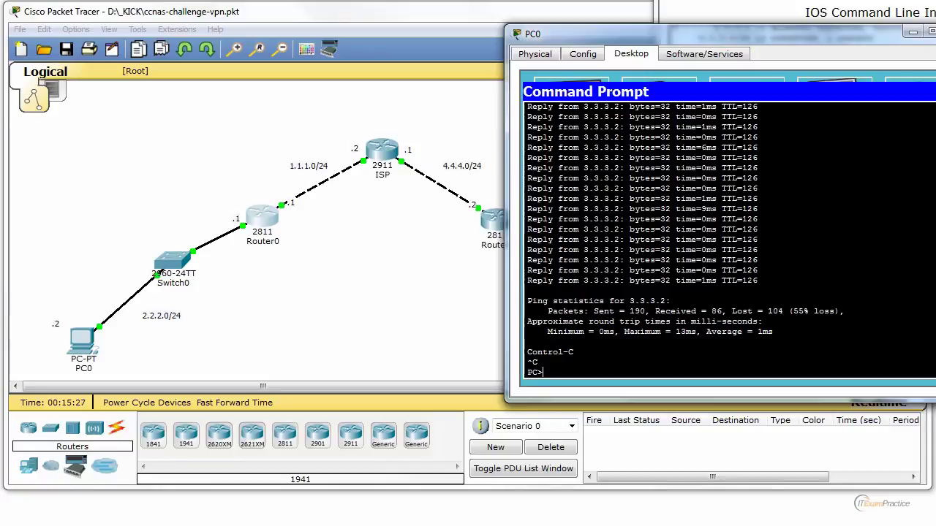
pyautogui.hotkey('alt', 'F4')
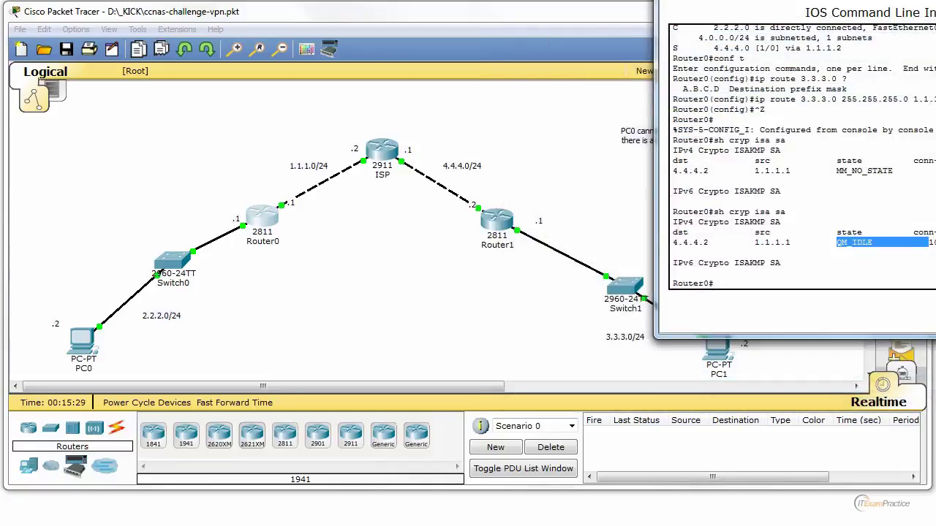
pyautogui.hotkey('alt', 'F4')
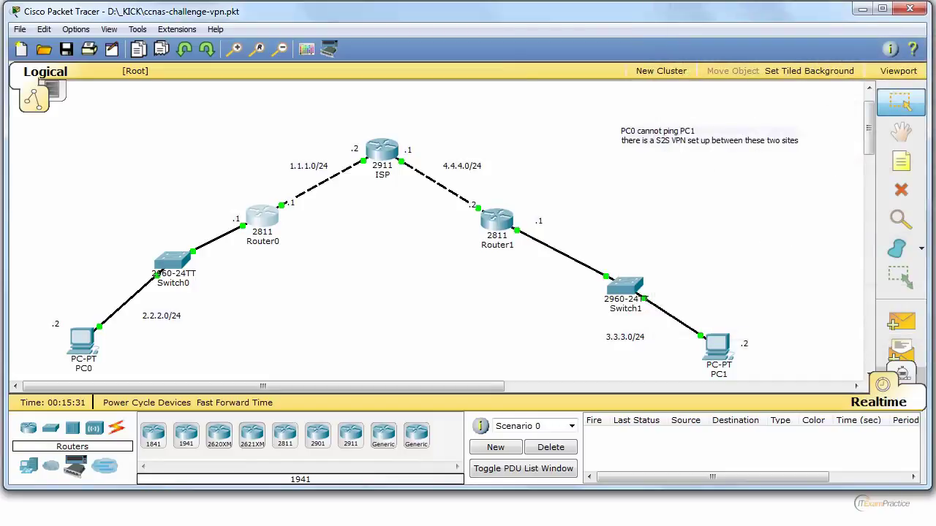